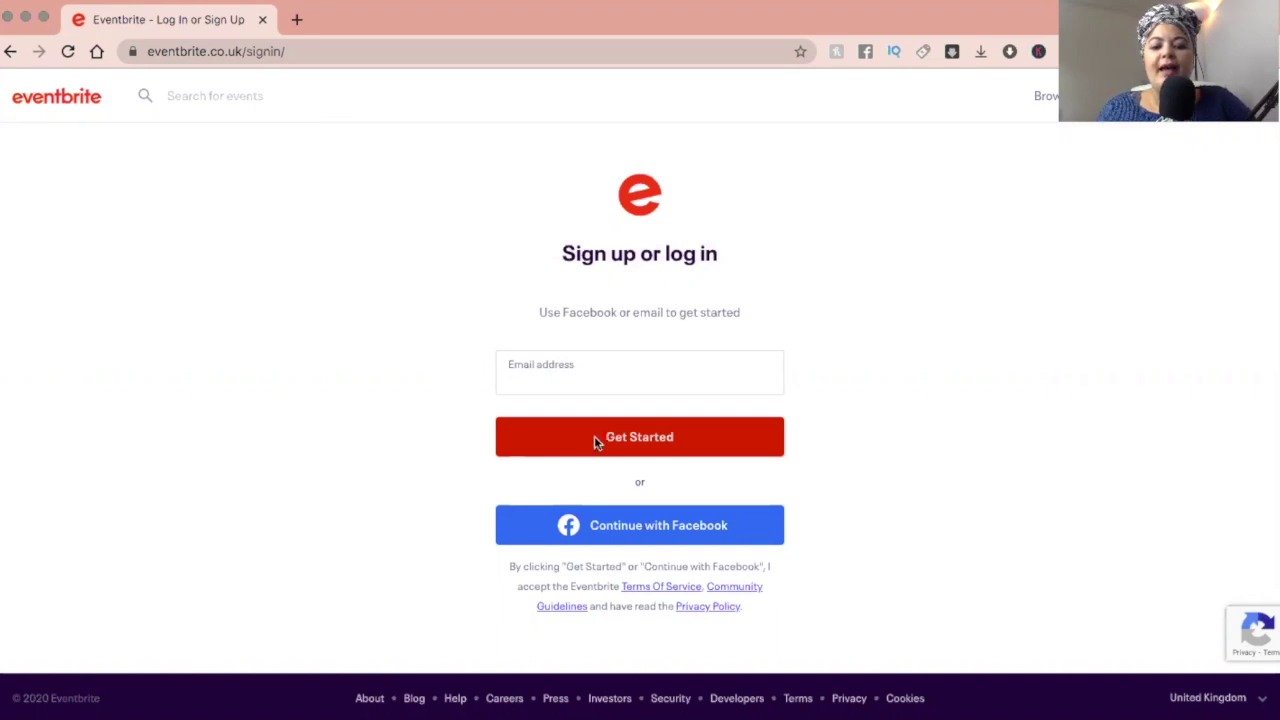
Submit the account email on Eventbrite's sign-in page and open a new browser tab
{"action": "left_click", "coordinate": [558, 370]}
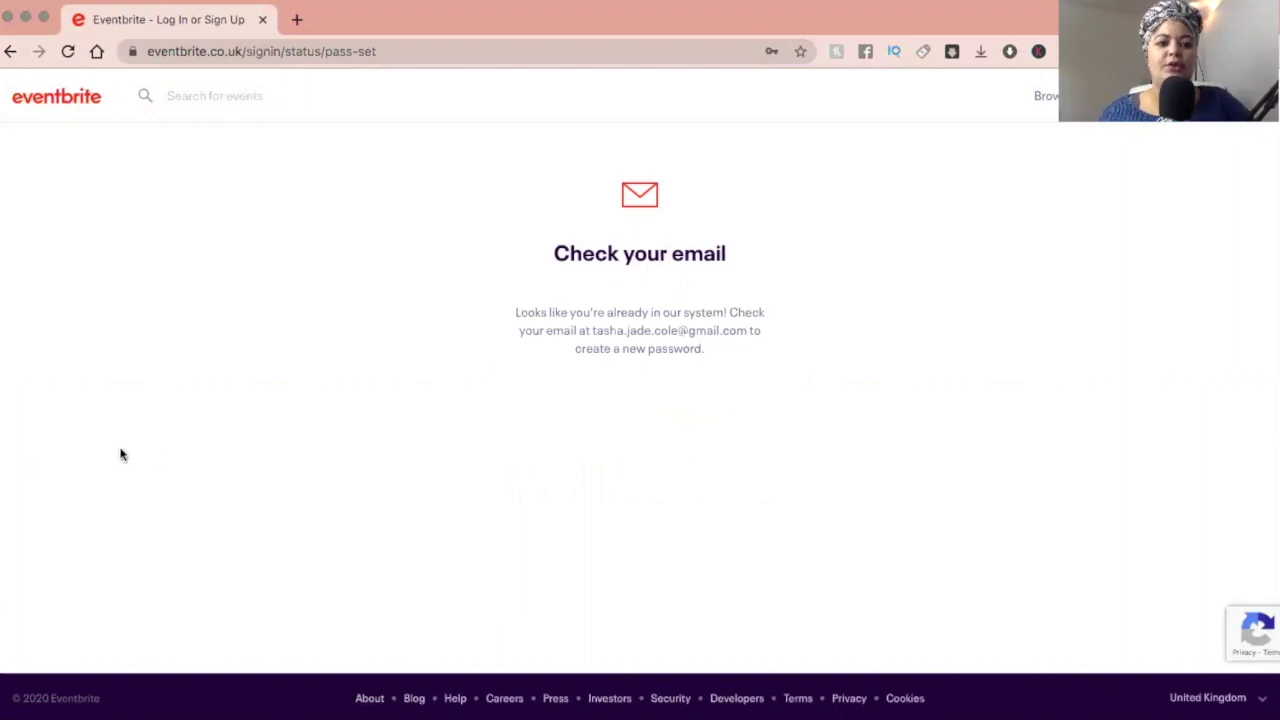
{"action": "left_click", "coordinate": [296, 20]}
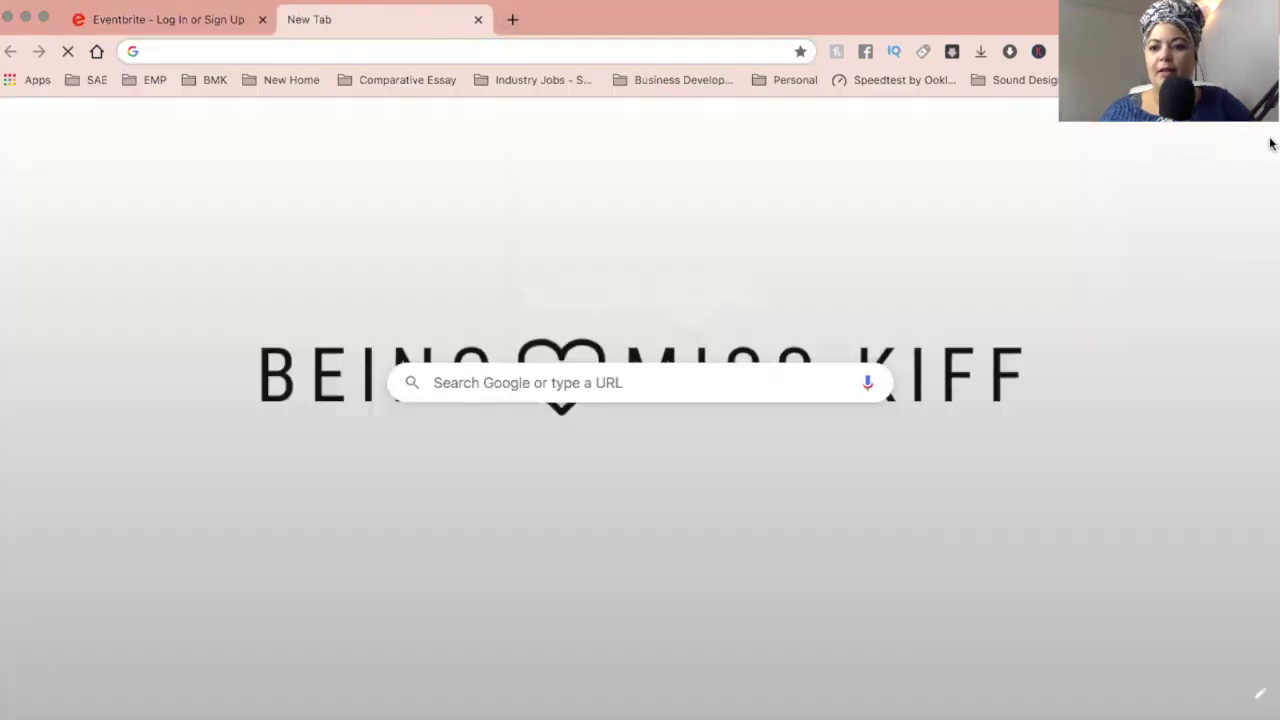
{"action": "left_click", "coordinate": [1262, 128]}
Sign in with the Google account, go to Gmail and open the 'Activate your Eventbrite account' email
{"action": "left_click", "coordinate": [1133, 498]}
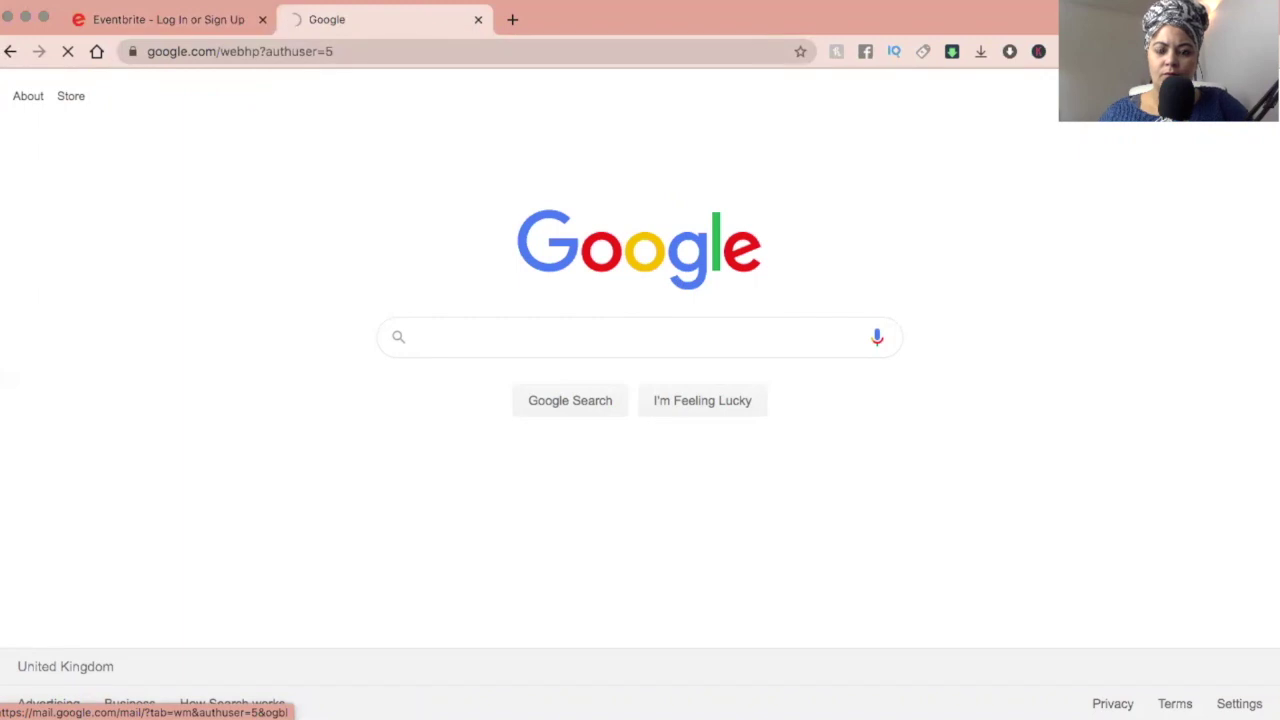
{"action": "left_click", "coordinate": [1095, 96]}
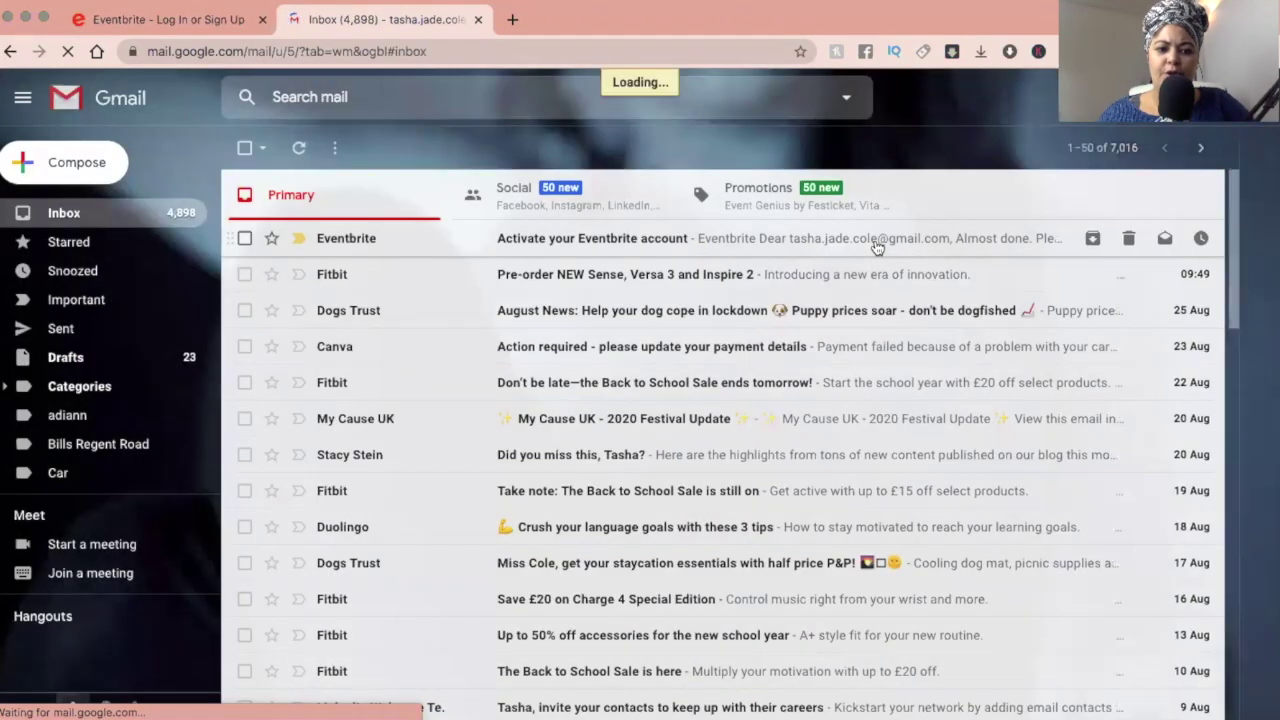
{"action": "left_click", "coordinate": [898, 250]}
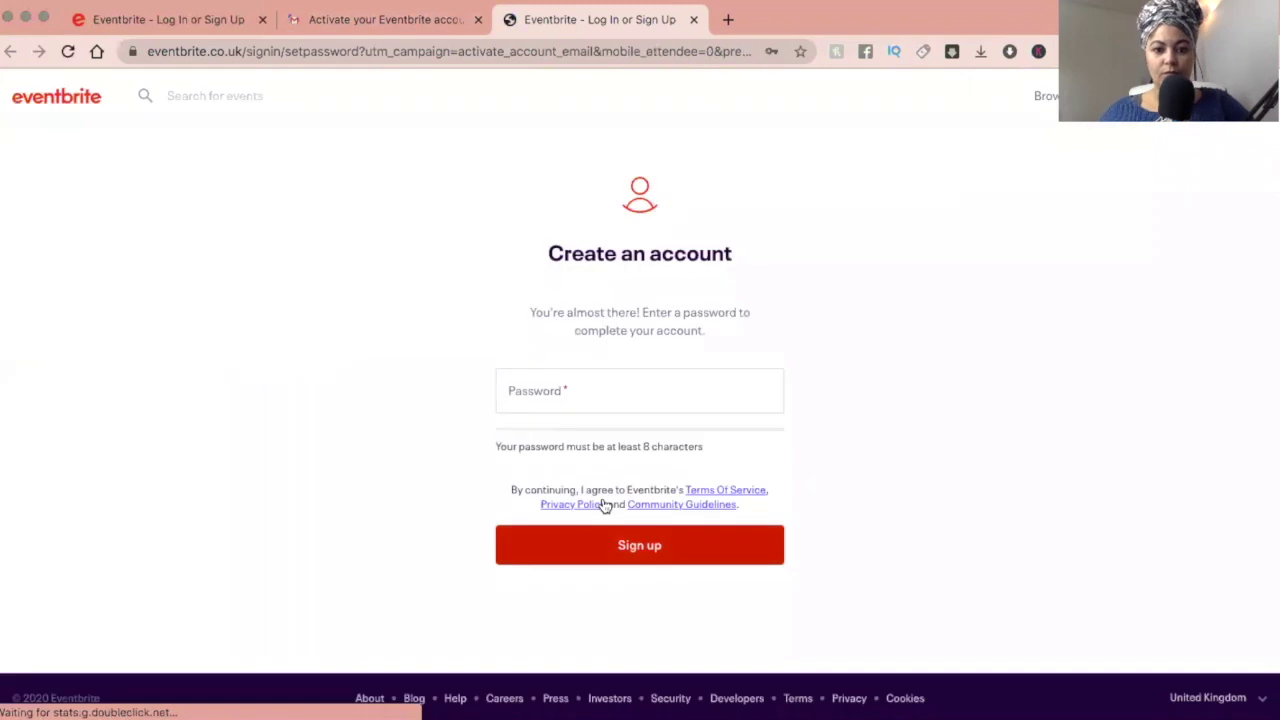
Enter a new password and submit Sign up, retrying after the 405 error page
{"action": "type", "text": "p"}
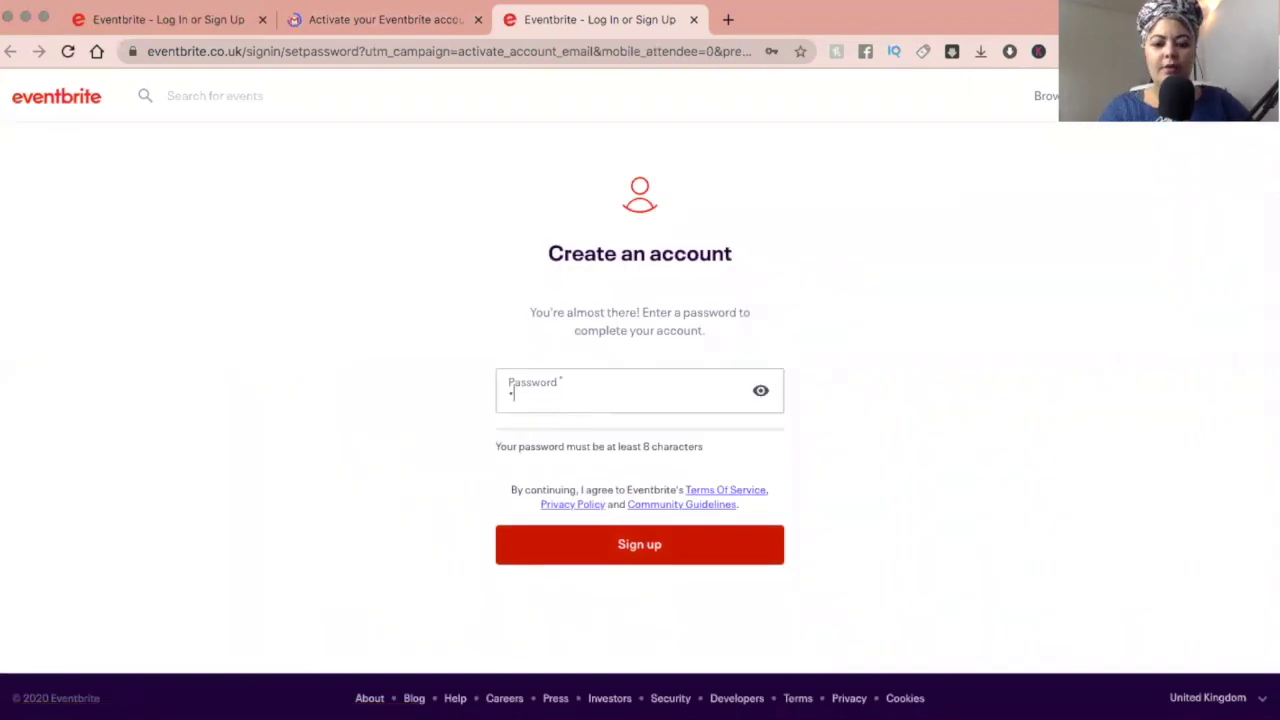
{"action": "type", "text": "••••••"}
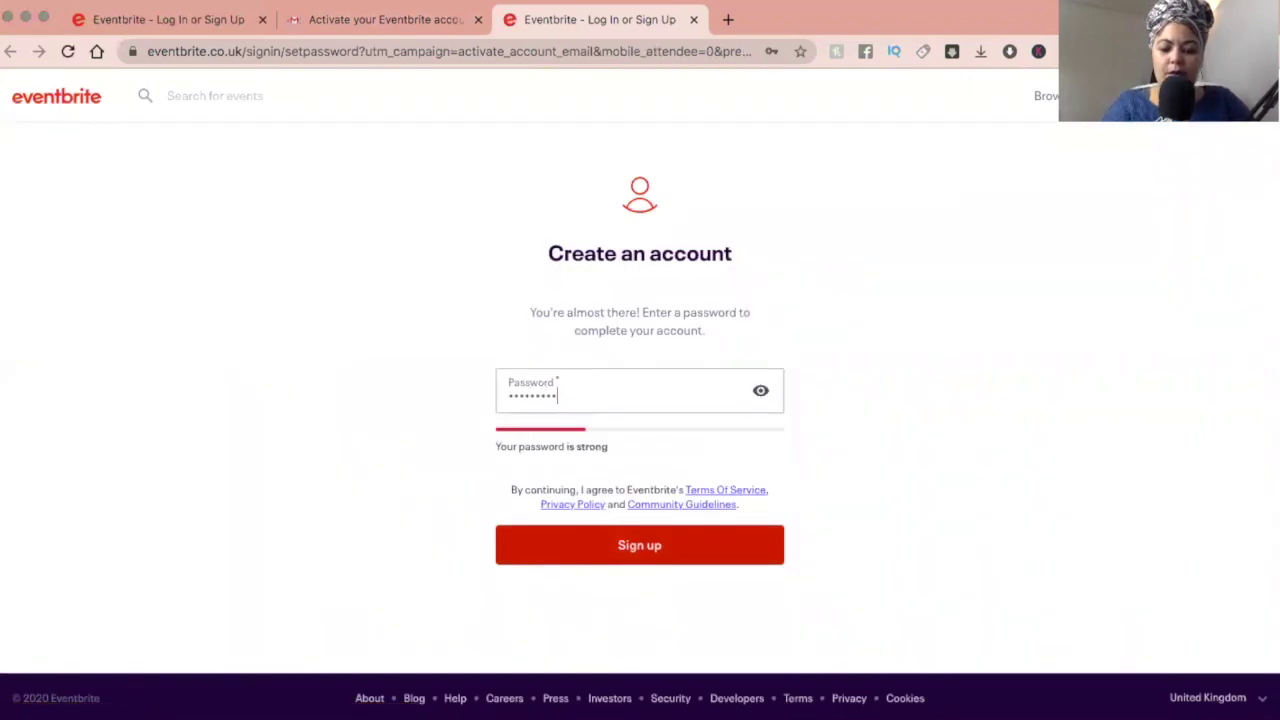
{"action": "left_click", "coordinate": [597, 541]}
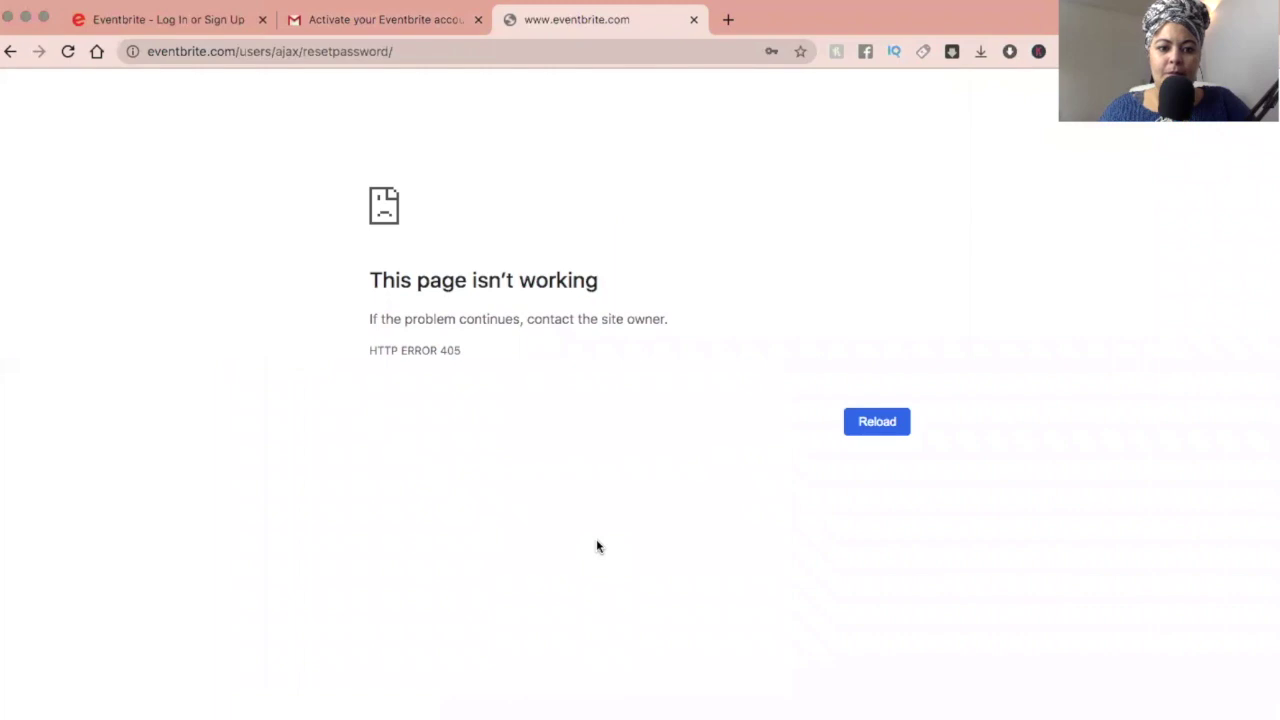
{"action": "left_click", "coordinate": [877, 421]}
{"action": "left_click", "coordinate": [12, 51]}
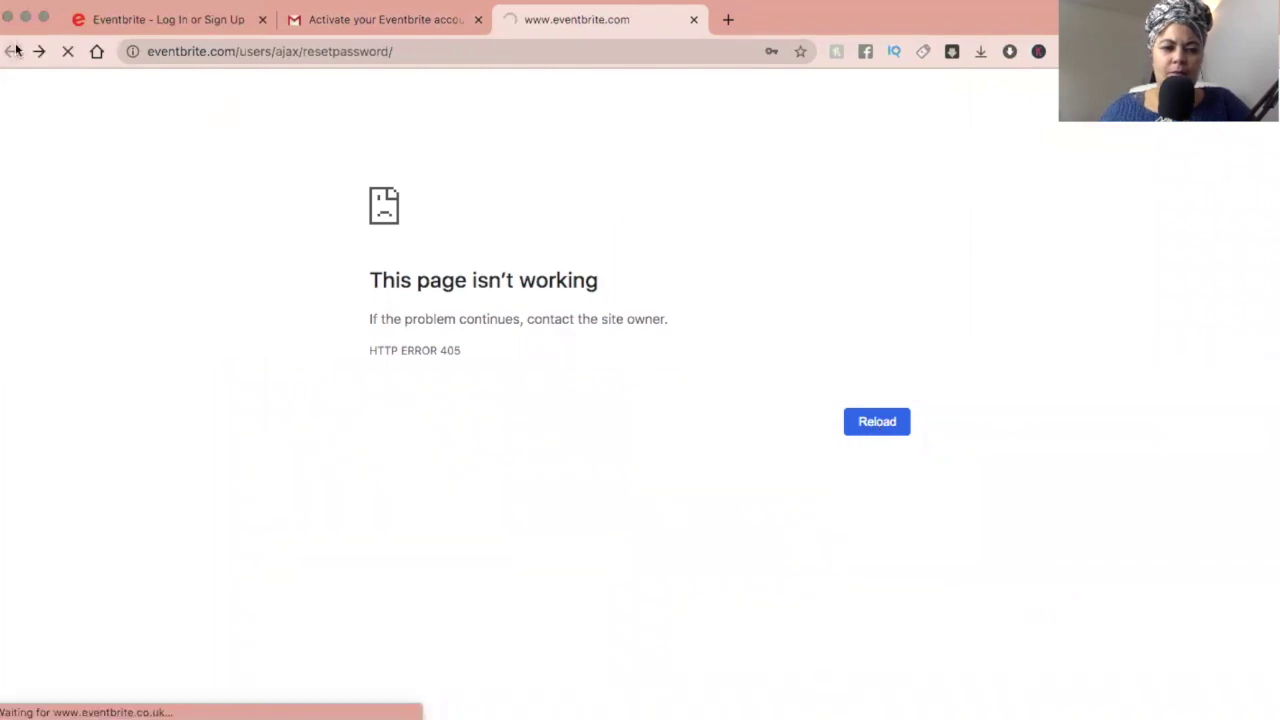
{"action": "left_click", "coordinate": [638, 382]}
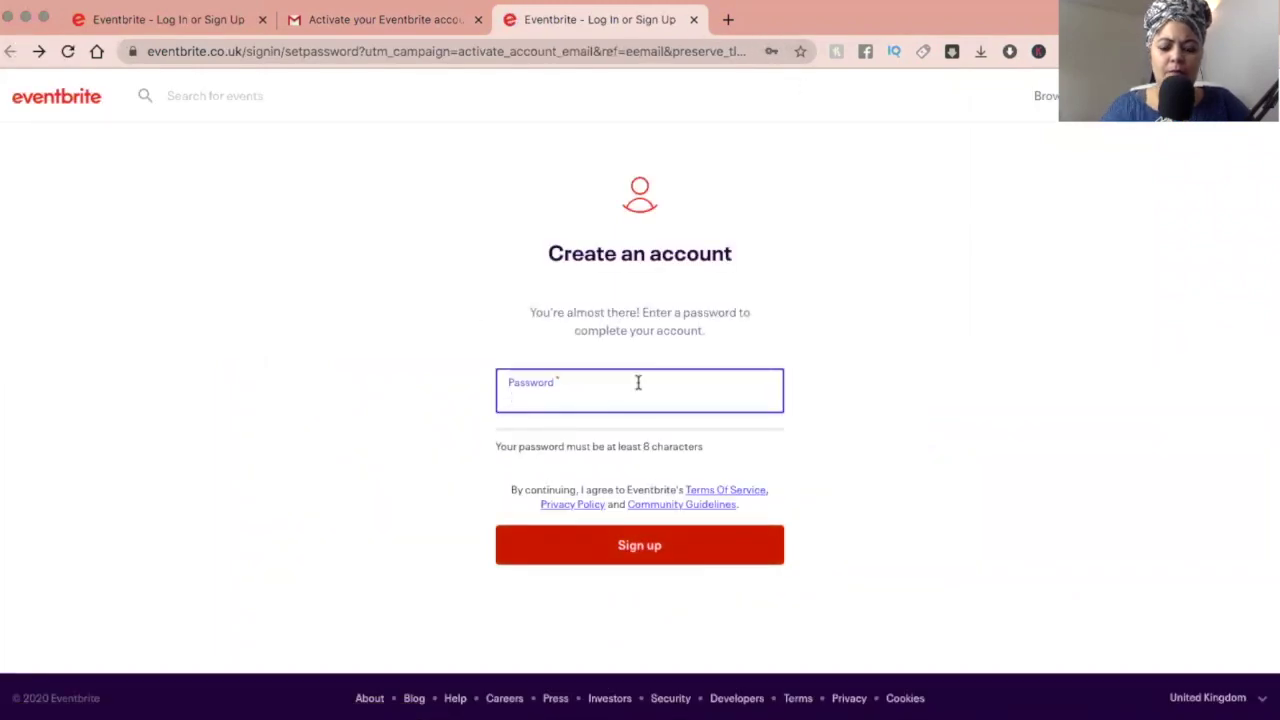
{"action": "key", "text": "super+v"}
{"action": "left_click", "coordinate": [663, 549]}
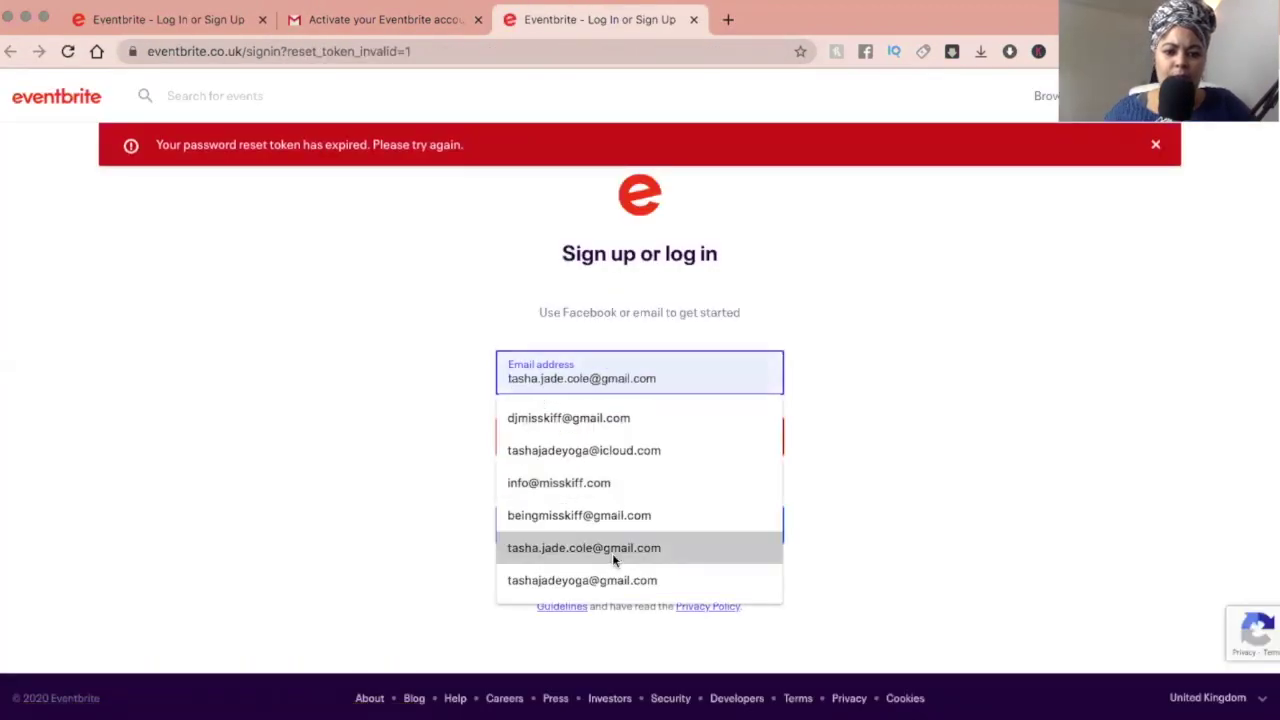
Log in with the saved account email, replacing the wrong autofilled password with the correct one
{"action": "left_click", "coordinate": [612, 550]}
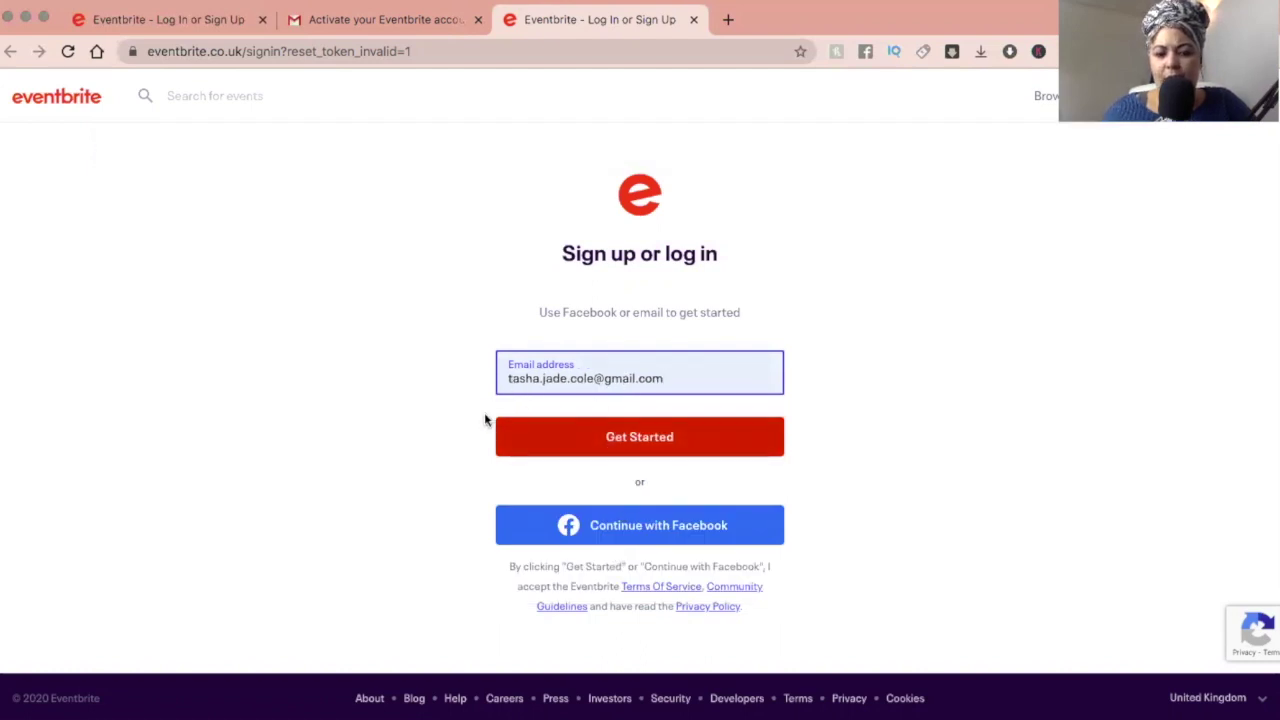
{"action": "left_click", "coordinate": [541, 454]}
{"action": "left_click", "coordinate": [613, 499]}
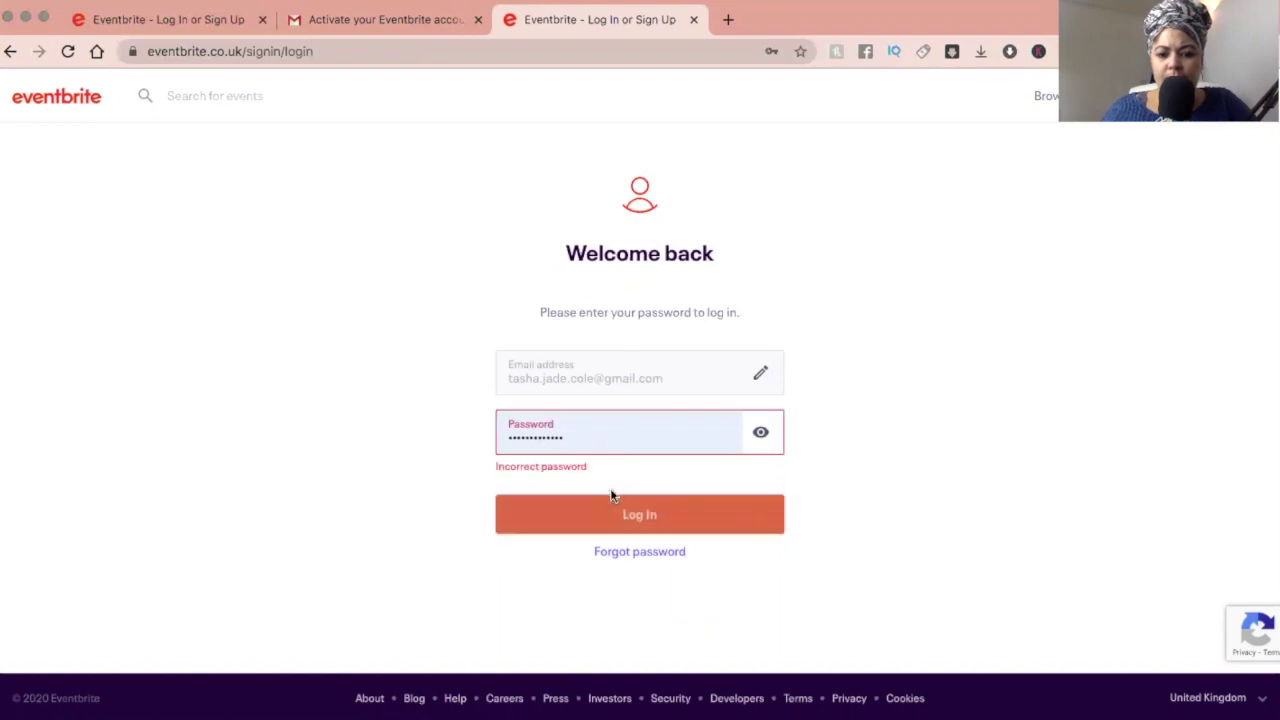
{"action": "left_click", "coordinate": [593, 437]}
{"action": "key", "text": "BackSpace"}
{"action": "key", "text": "BackSpace"}
{"action": "key", "text": "BackSpace"}
{"action": "key", "text": "BackSpace"}
{"action": "key", "text": "BackSpace"}
{"action": "key", "text": "BackSpace"}
{"action": "key", "text": "BackSpace"}
{"action": "key", "text": "BackSpace"}
{"action": "key", "text": "BackSpace"}
{"action": "key", "text": "BackSpace"}
{"action": "key", "text": "BackSpace"}
{"action": "key", "text": "BackSpace"}
{"action": "type", "text": "••••••••••••"}
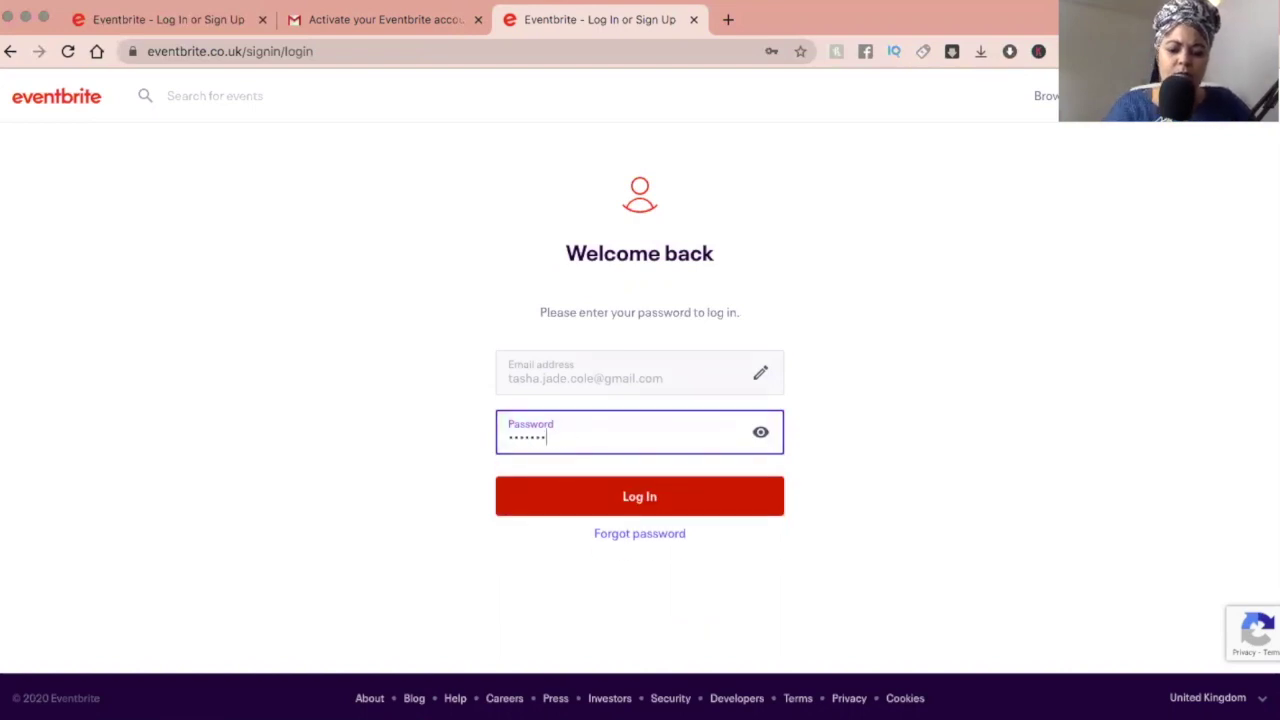
{"action": "key", "text": "Return"}
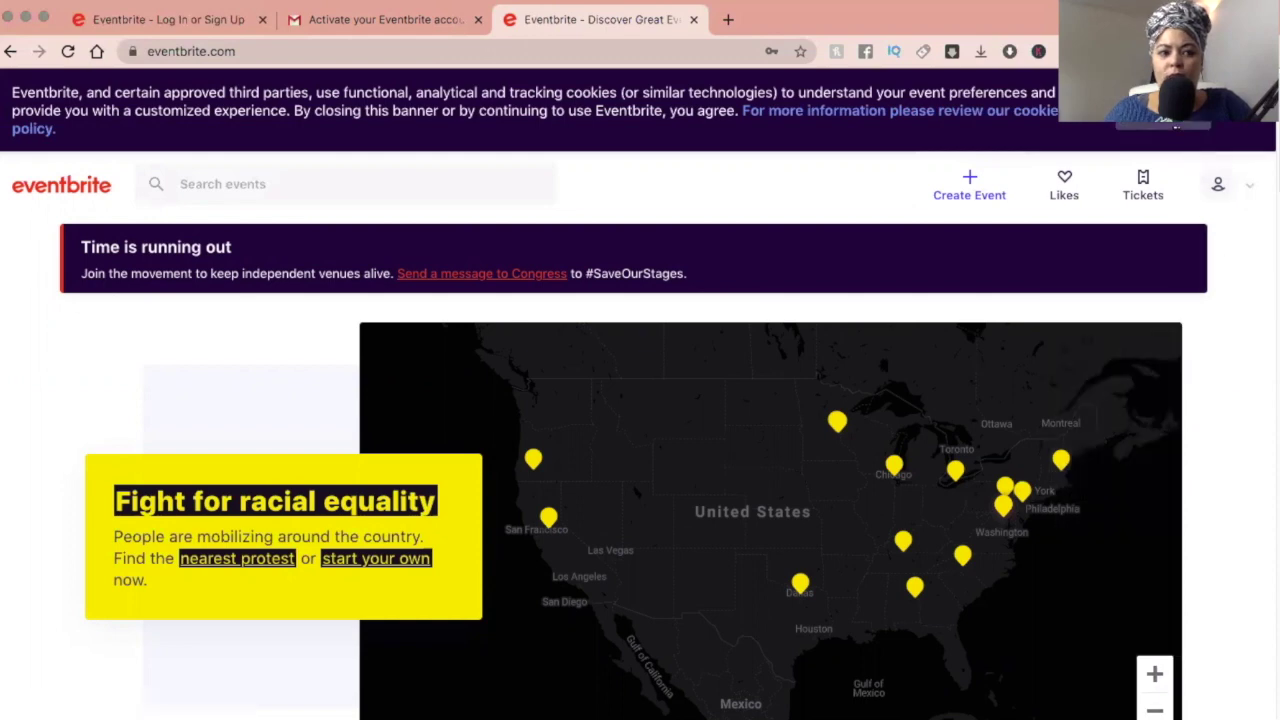
Close the cookie banner and open Account Settings from the profile menu
{"action": "left_click", "coordinate": [1250, 100]}
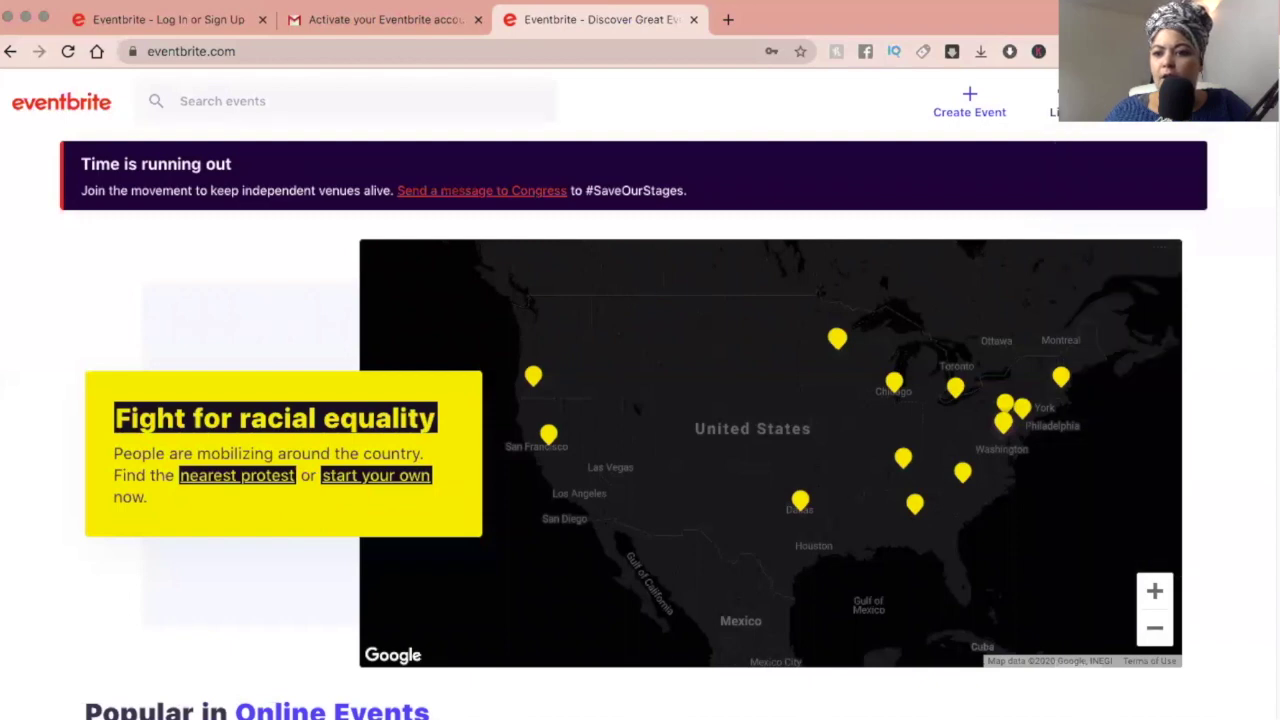
{"action": "mouse_move", "coordinate": [1250, 100]}
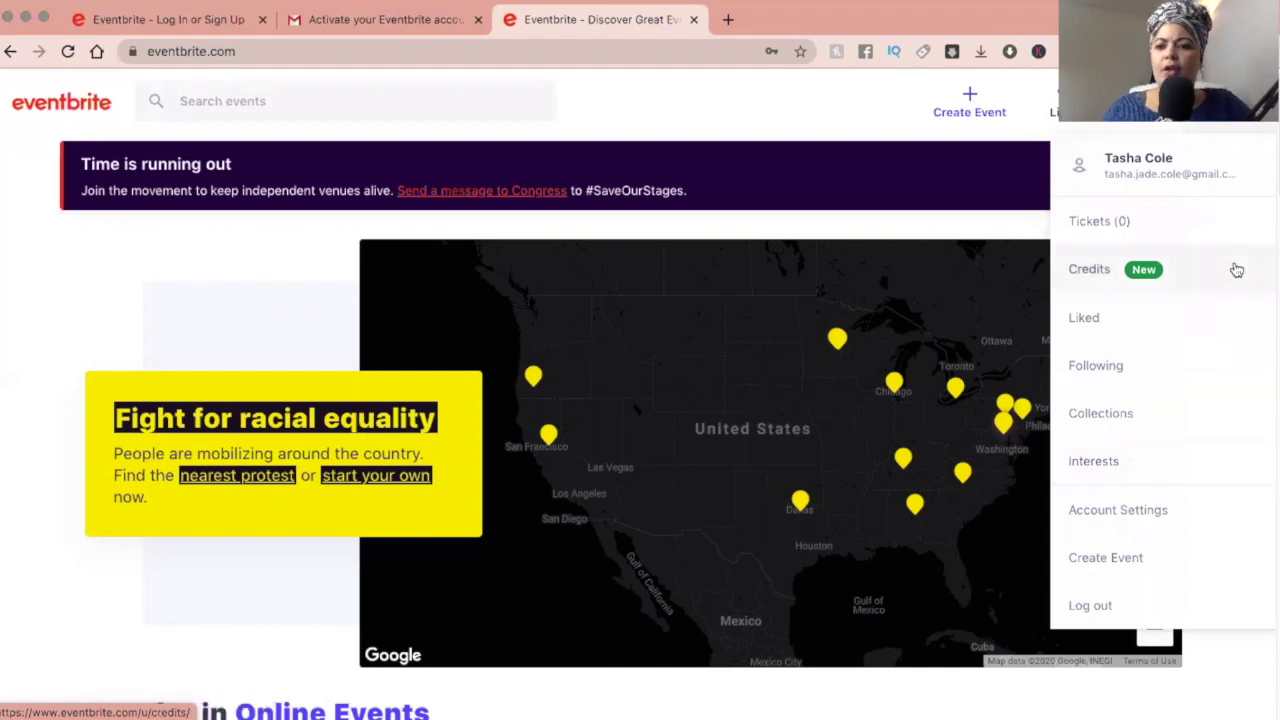
{"action": "mouse_move", "coordinate": [1175, 158]}
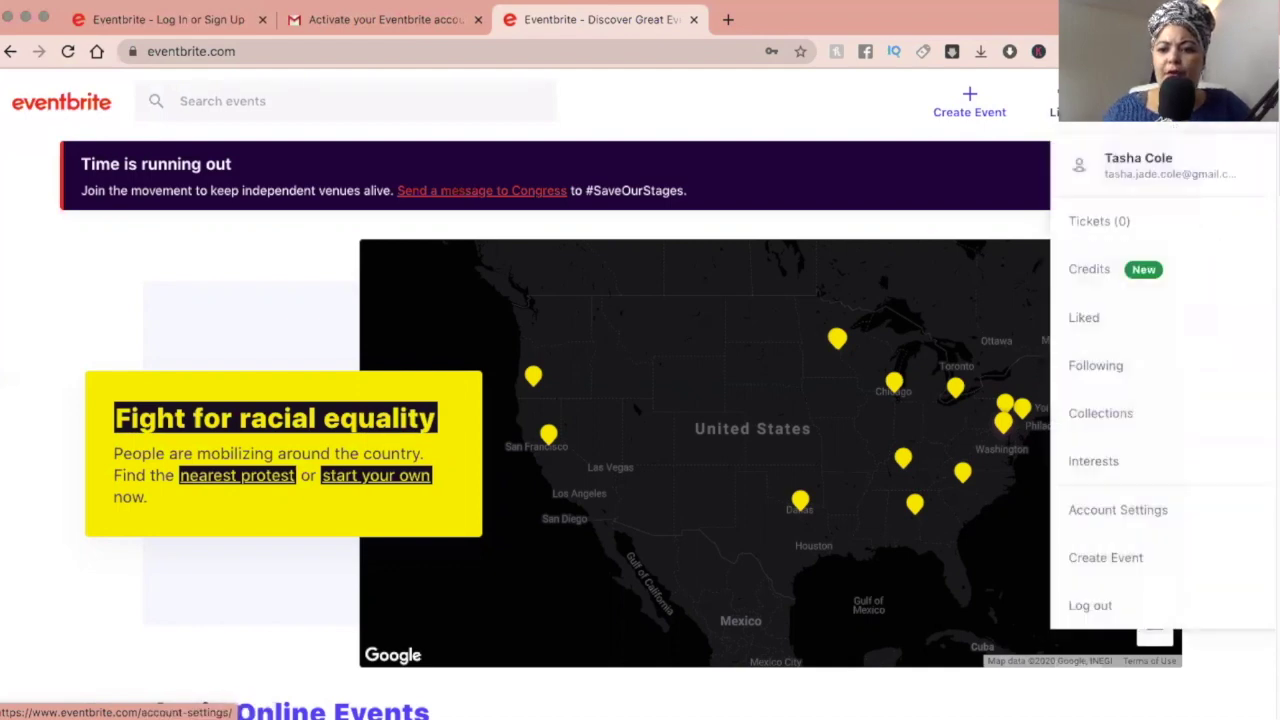
{"action": "left_click", "coordinate": [1165, 162]}
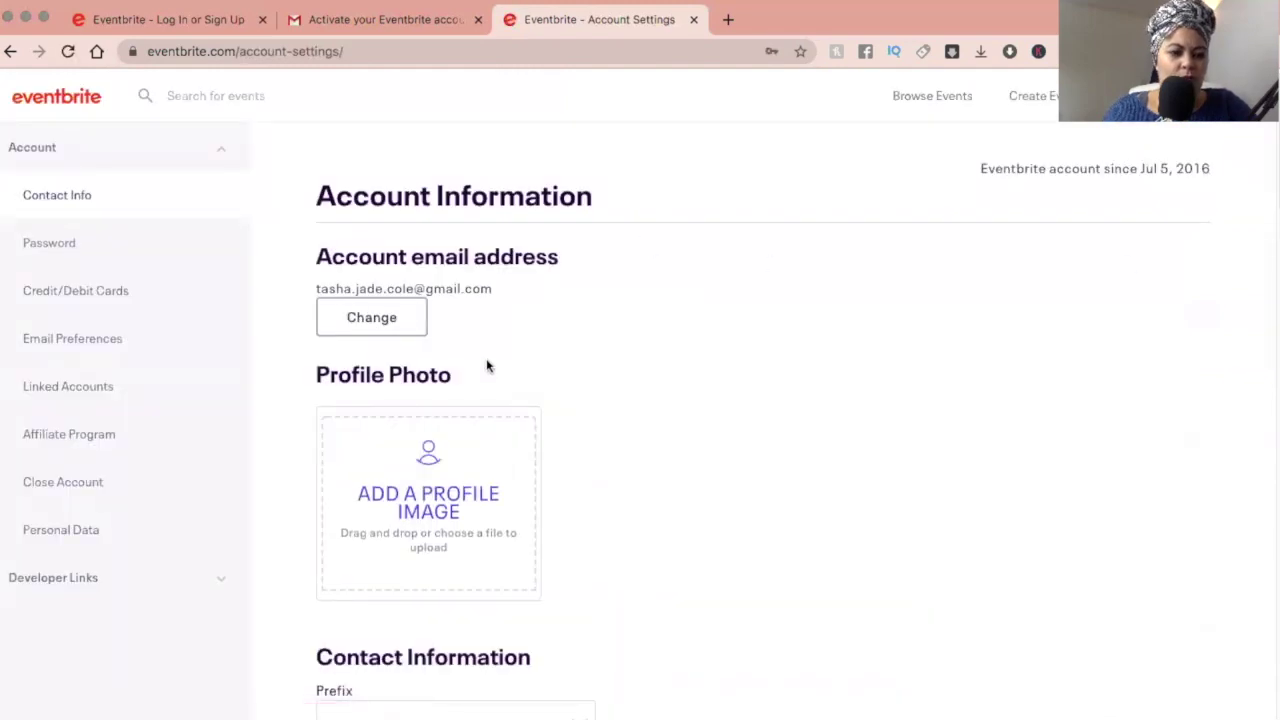
Look over the contact, Home Address and Billing Address fields, then choose Add a Profile Image
{"action": "scroll", "coordinate": [487, 366], "scroll_direction": "down", "scroll_amount": 10}
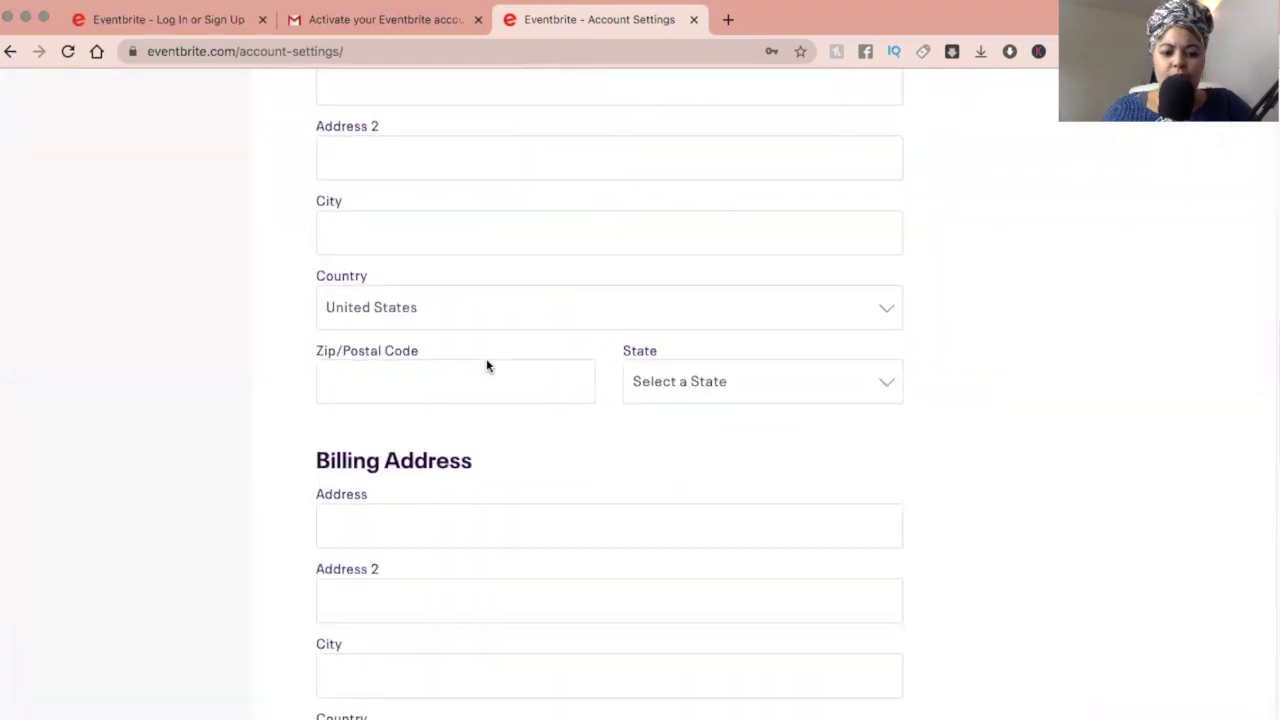
{"action": "scroll", "coordinate": [487, 366], "scroll_direction": "down", "scroll_amount": 10}
{"action": "scroll", "coordinate": [487, 366], "scroll_direction": "up", "scroll_amount": 14}
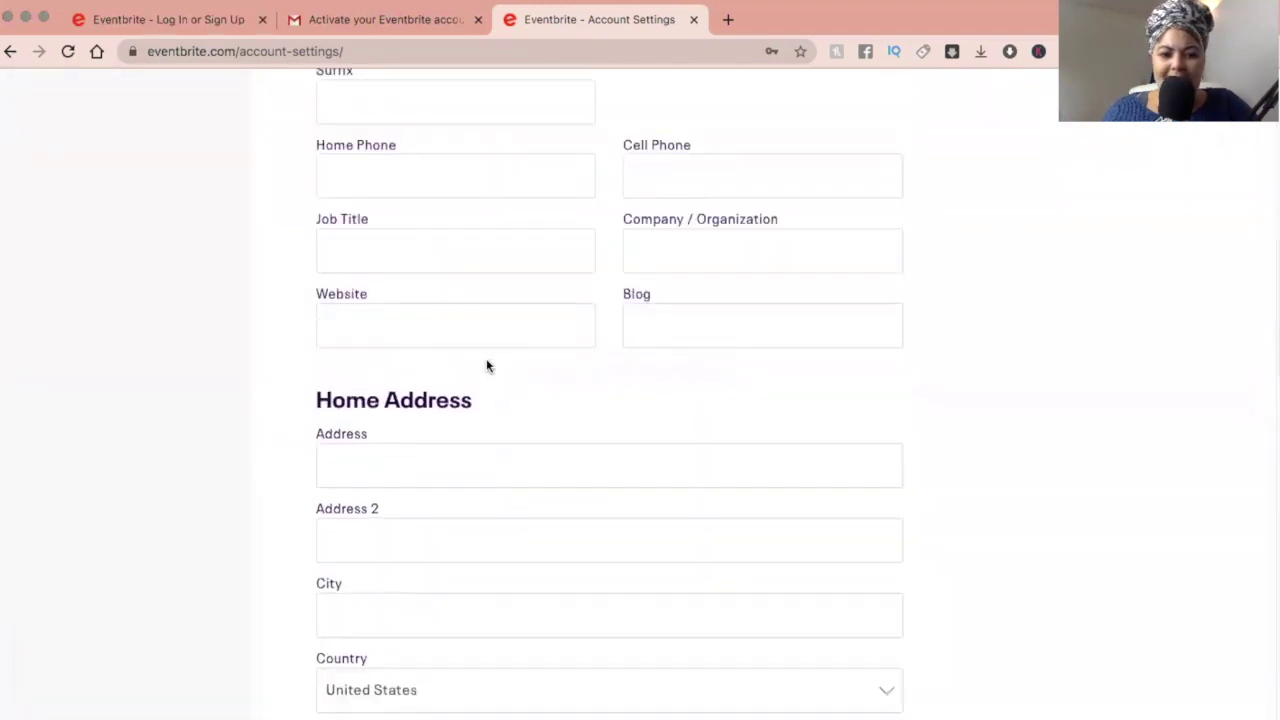
{"action": "scroll", "coordinate": [487, 366], "scroll_direction": "up", "scroll_amount": 7}
{"action": "scroll", "coordinate": [487, 366], "scroll_direction": "down", "scroll_amount": 2}
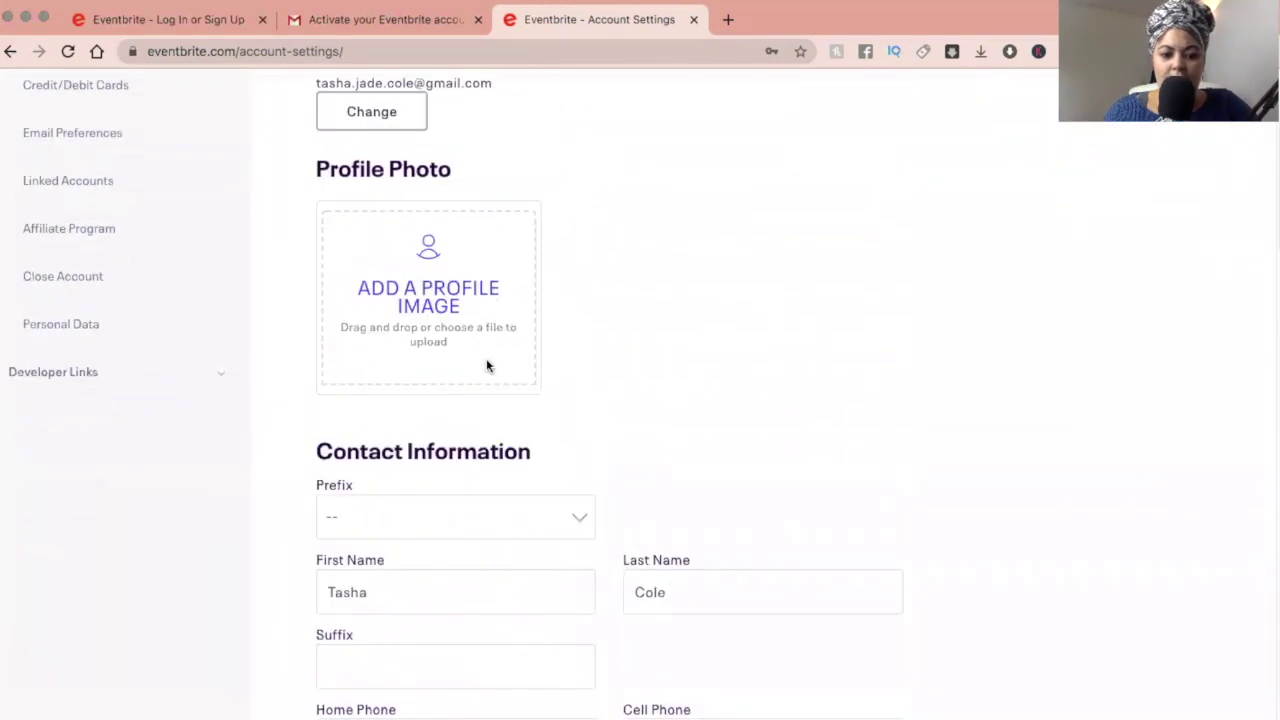
{"action": "scroll", "coordinate": [487, 366], "scroll_direction": "down", "scroll_amount": 3}
{"action": "scroll", "coordinate": [487, 366], "scroll_direction": "up", "scroll_amount": 7}
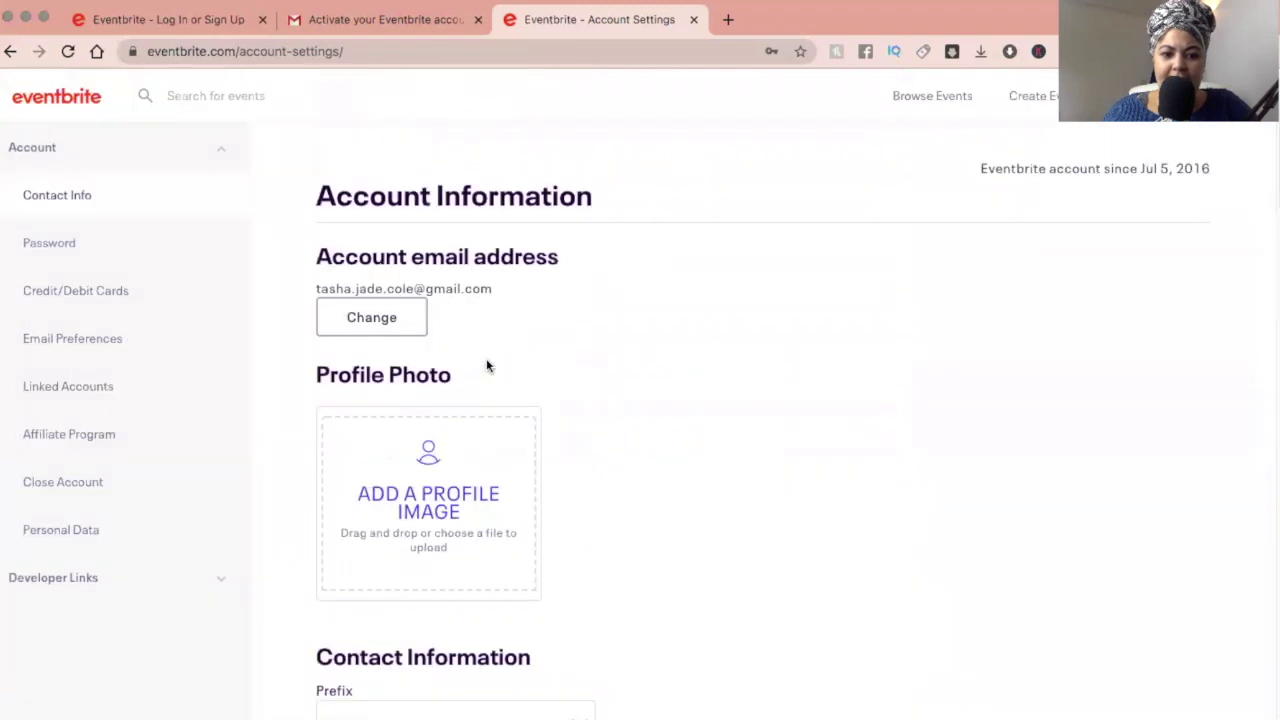
{"action": "left_click", "coordinate": [407, 500]}
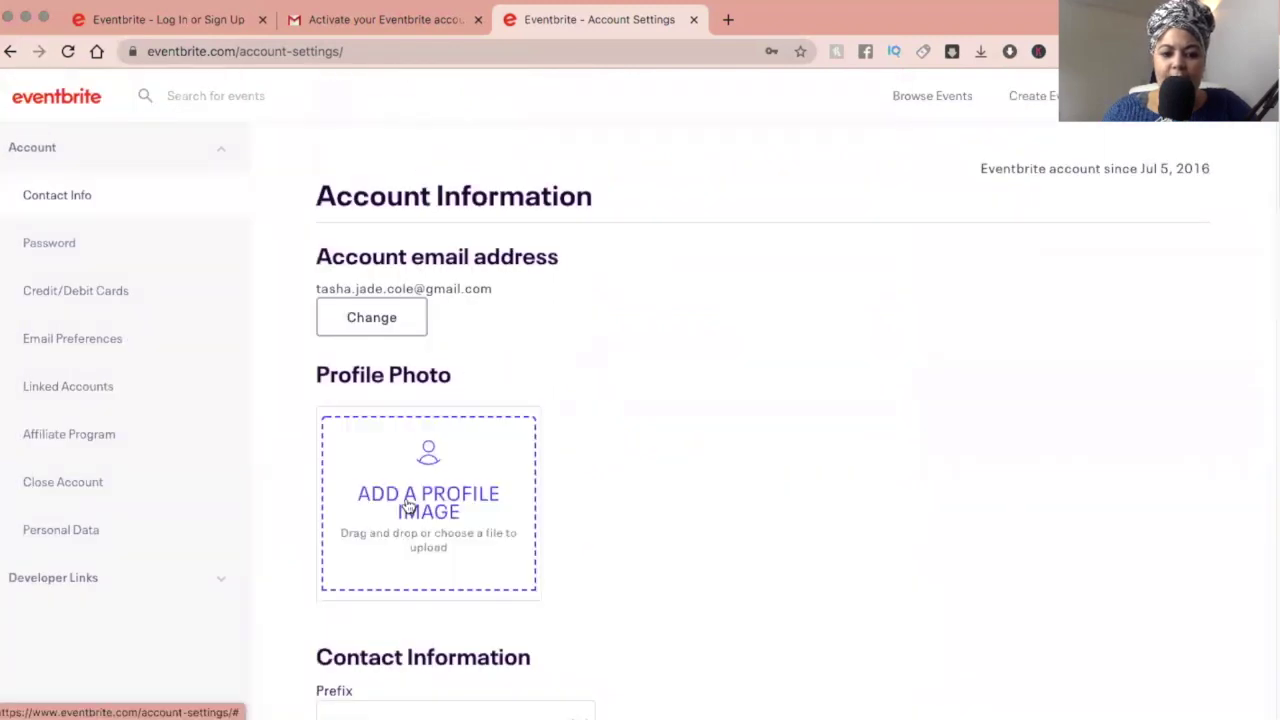
Upload BMK Planner 1.png from the Being Miss Kiff folder, adjust the crop and save it
{"action": "left_click", "coordinate": [429, 452]}
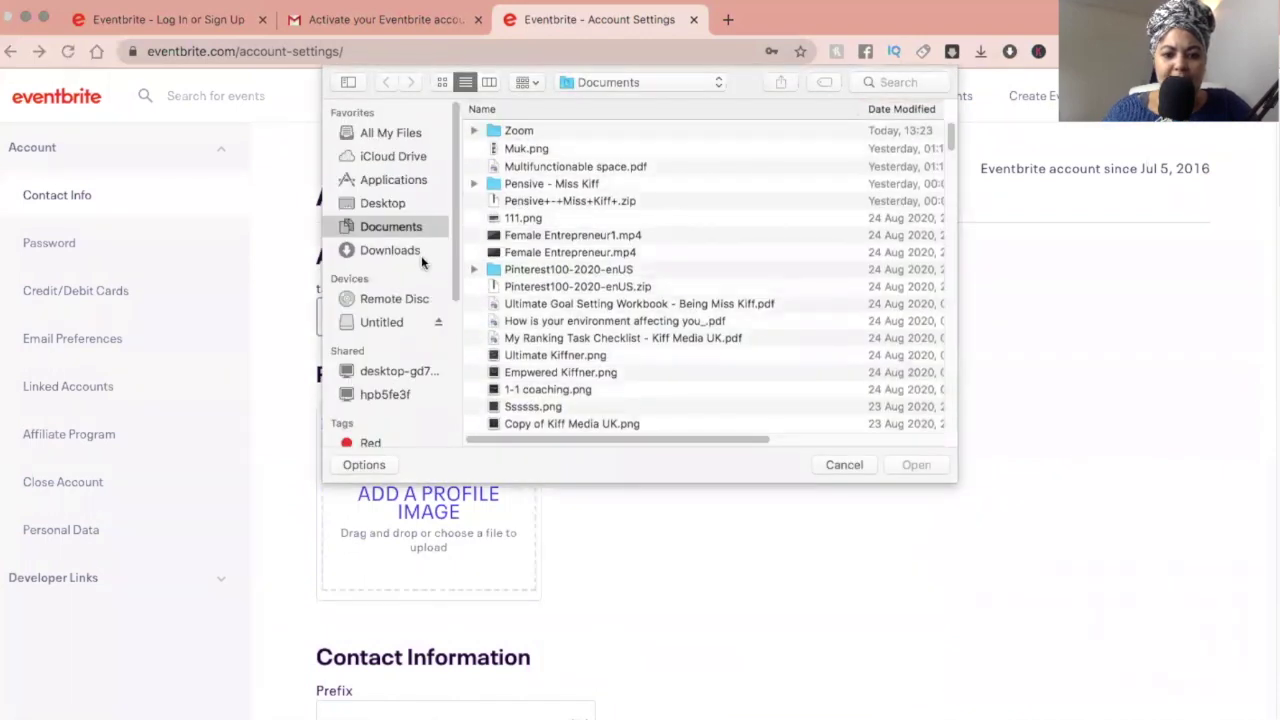
{"action": "left_click", "coordinate": [383, 206]}
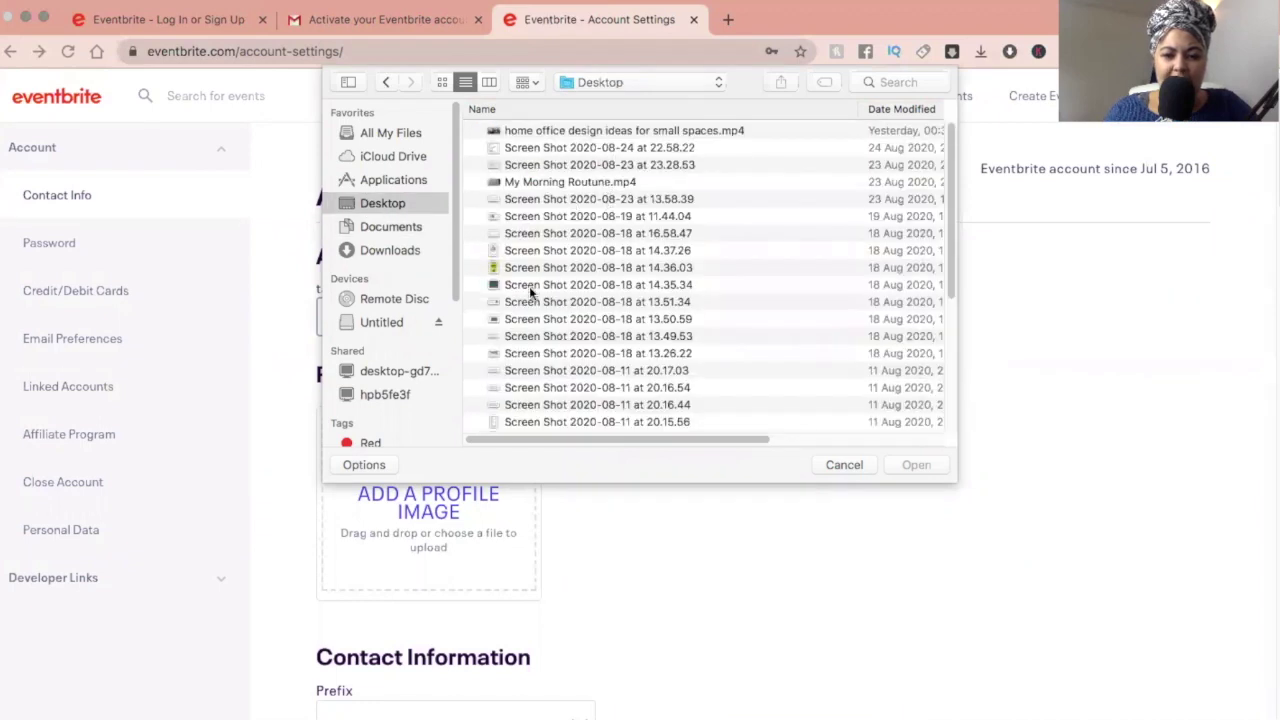
{"action": "left_click", "coordinate": [441, 82]}
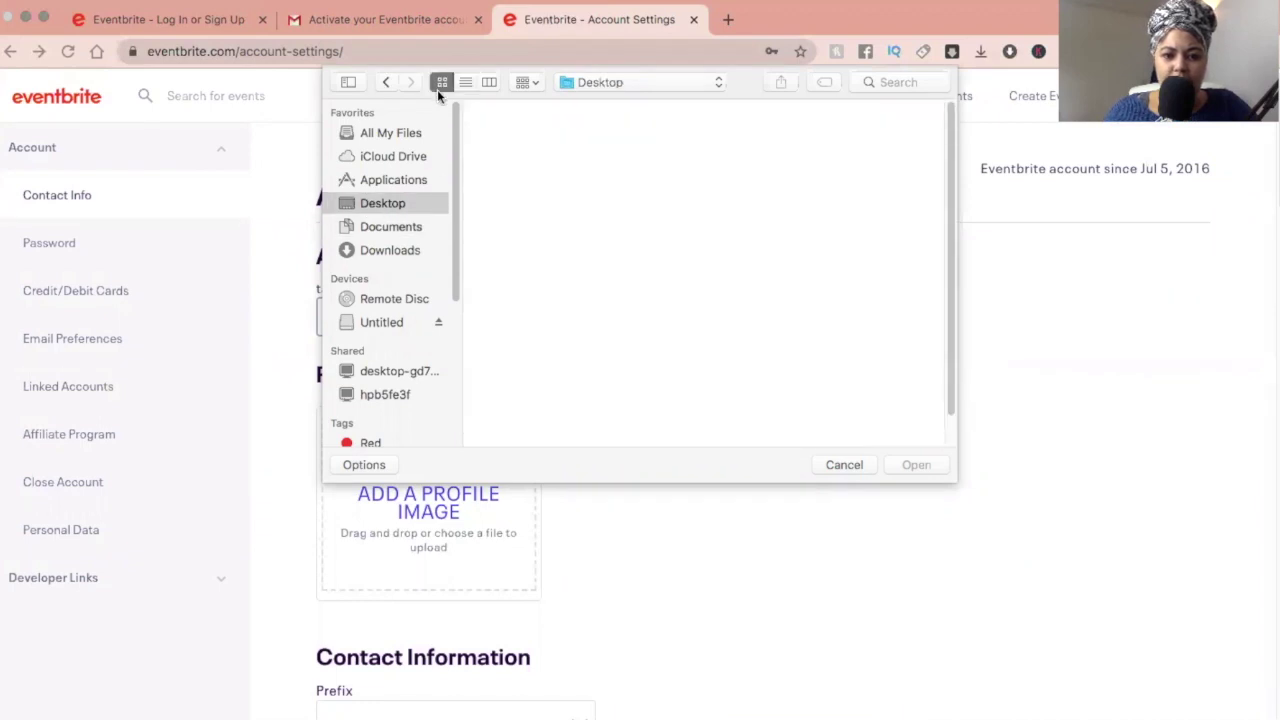
{"action": "double_click", "coordinate": [534, 138]}
{"action": "left_click", "coordinate": [648, 143]}
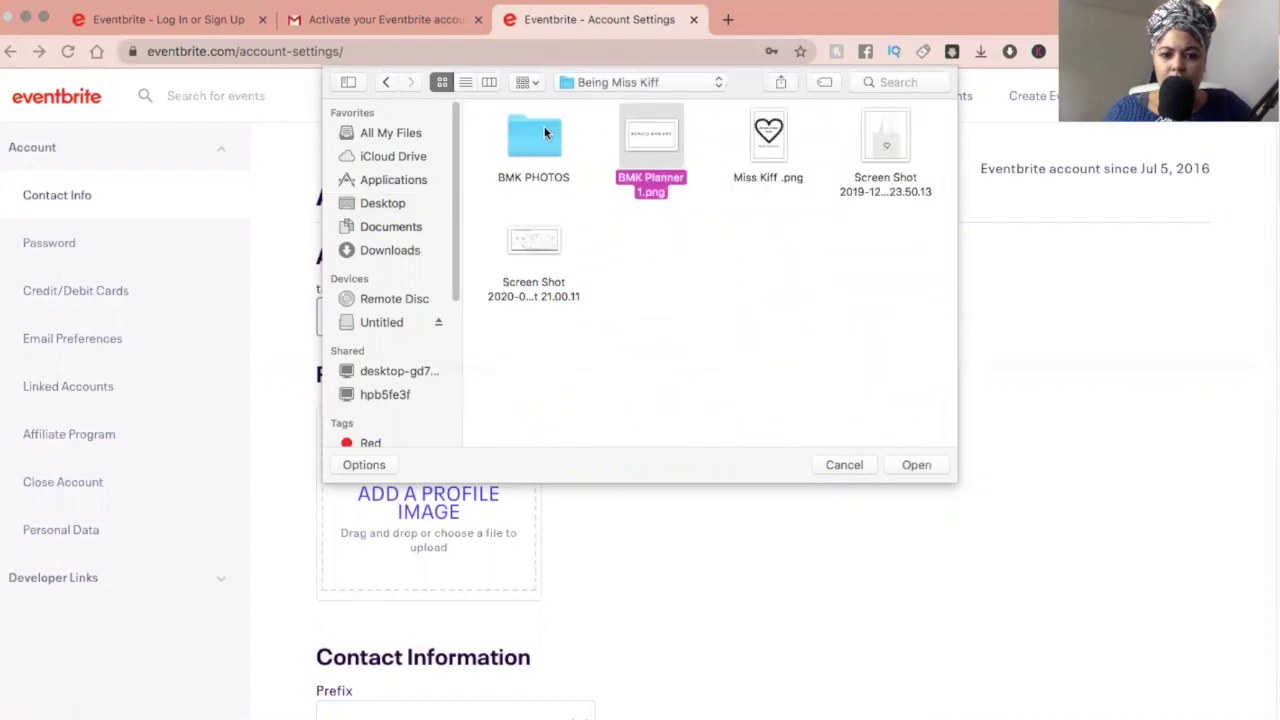
{"action": "left_click", "coordinate": [916, 464]}
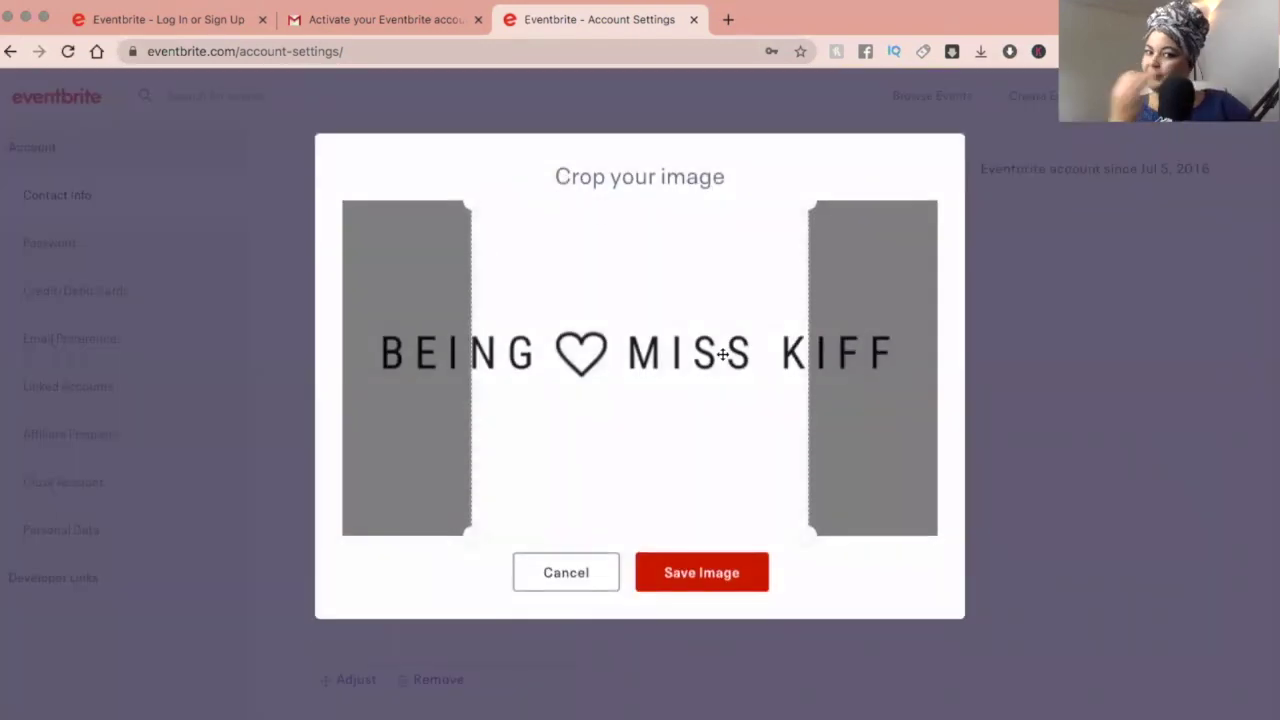
{"action": "left_click_drag", "start_coordinate": [612, 333], "coordinate": [566, 383]}
{"action": "left_click", "coordinate": [702, 572]}
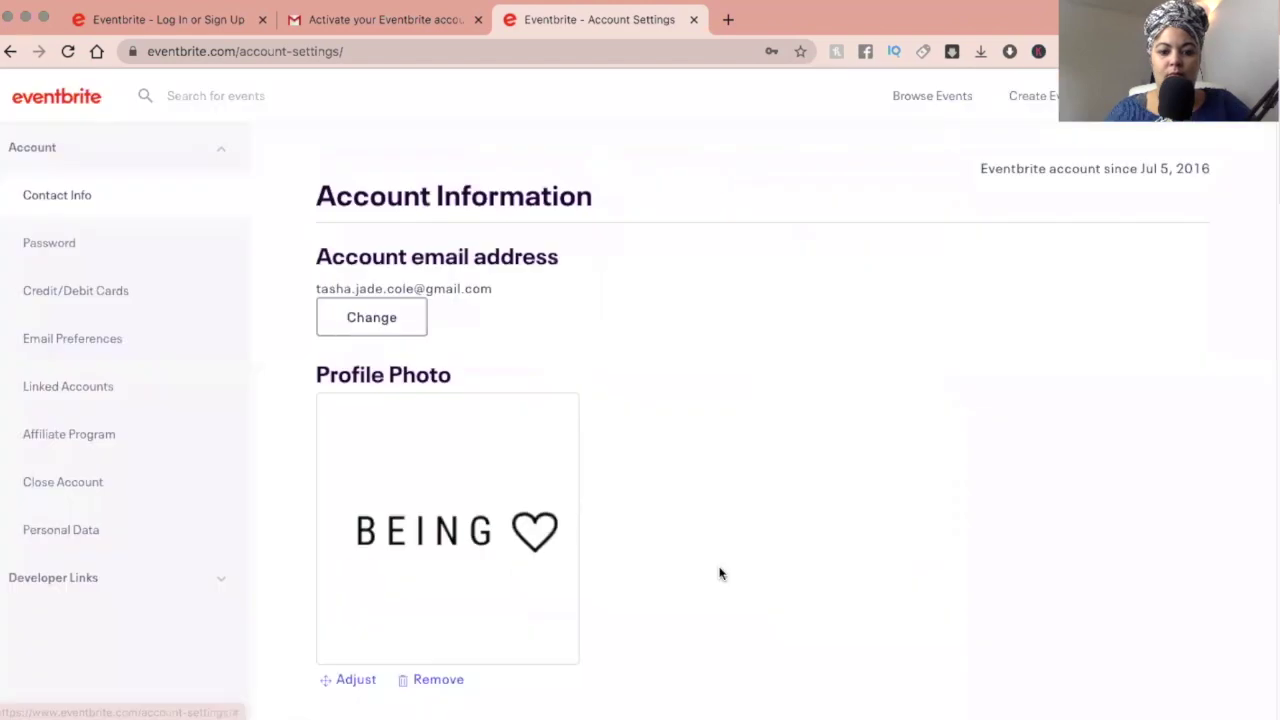
{"action": "scroll", "coordinate": [558, 478], "scroll_direction": "down", "scroll_amount": 2}
Set the name prefix to Miss
{"action": "scroll", "coordinate": [558, 478], "scroll_direction": "down", "scroll_amount": 4}
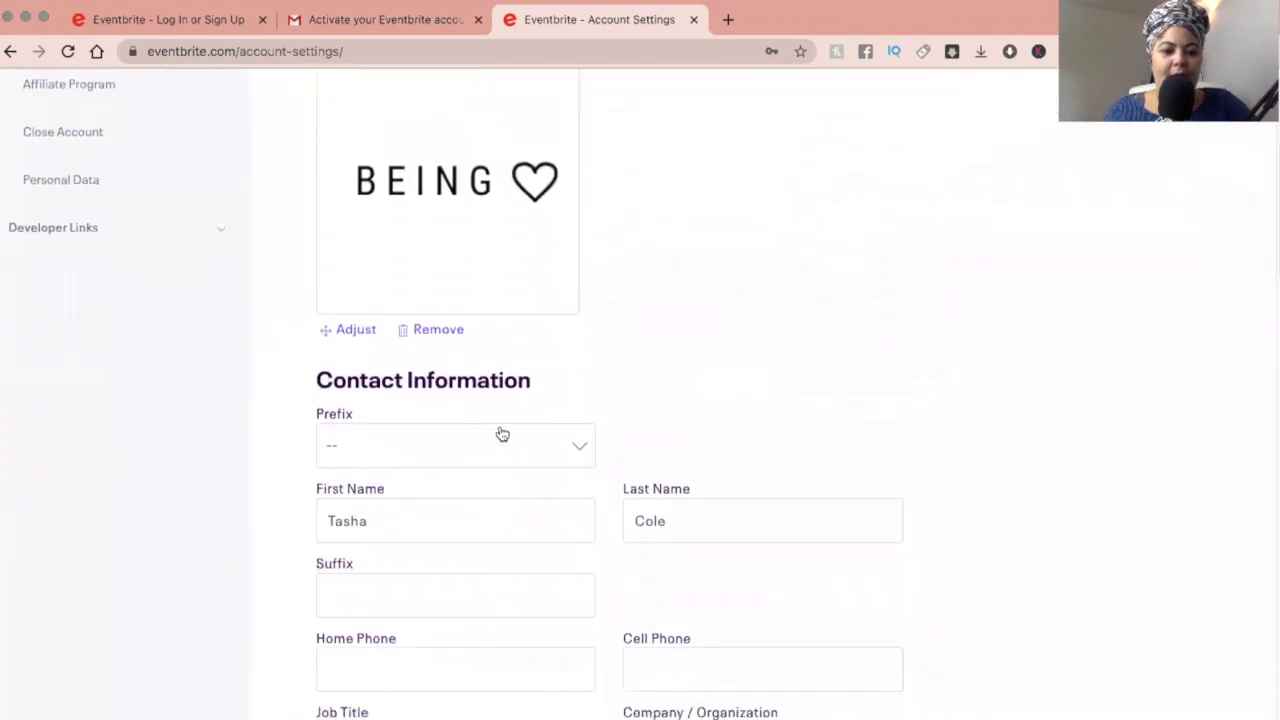
{"action": "left_click", "coordinate": [501, 432]}
{"action": "left_click", "coordinate": [504, 523]}
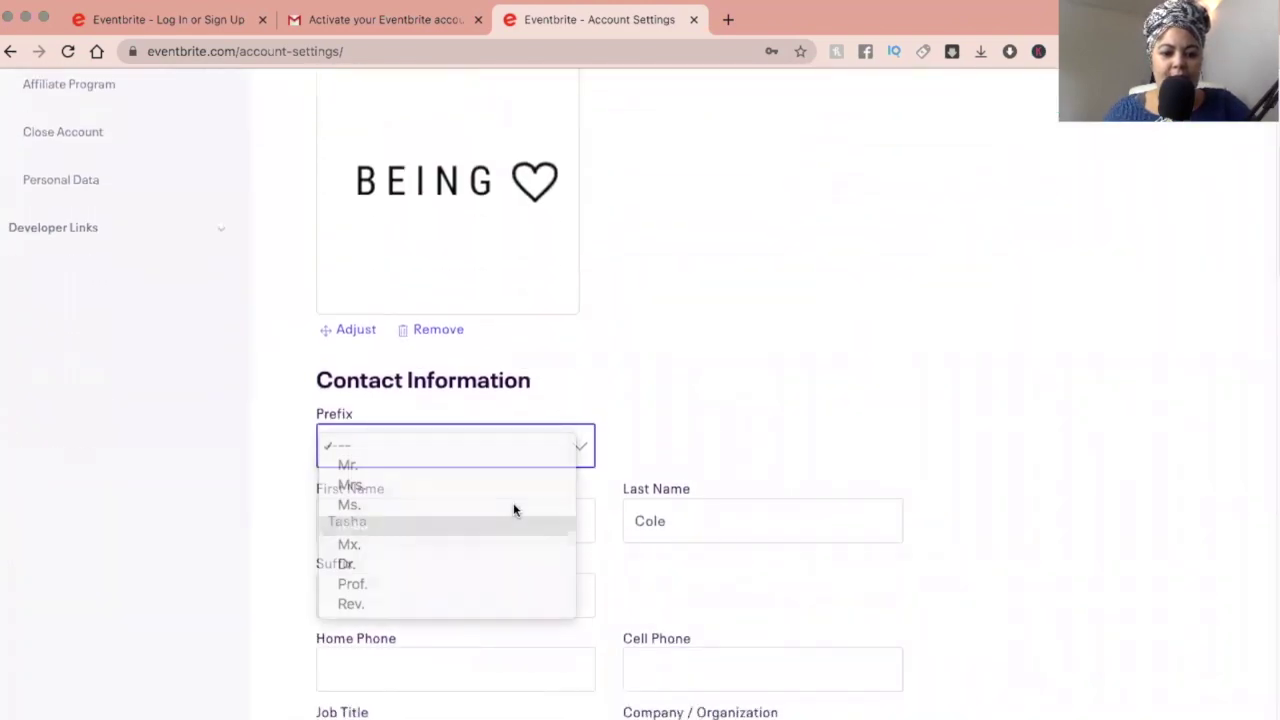
Enter 'Being' as the company or organization name
{"action": "scroll", "coordinate": [549, 546], "scroll_direction": "down", "scroll_amount": 6}
{"action": "left_click", "coordinate": [470, 362]}
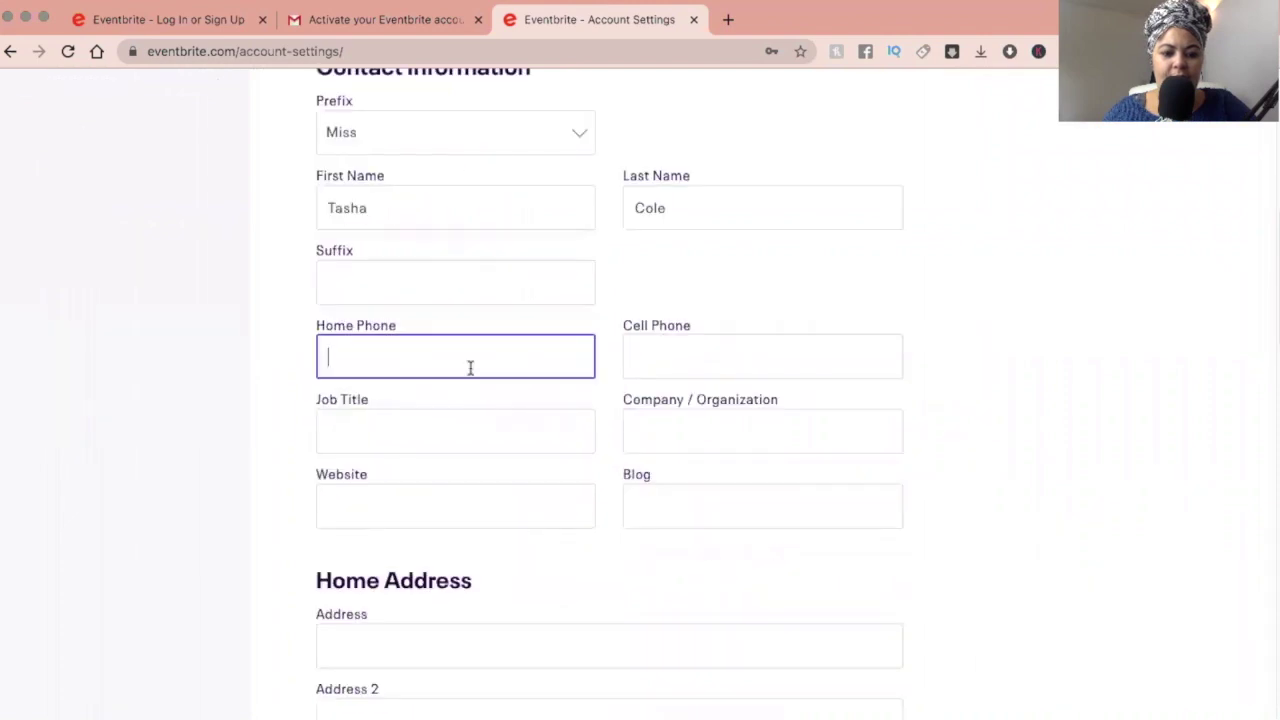
{"action": "left_click", "coordinate": [628, 436]}
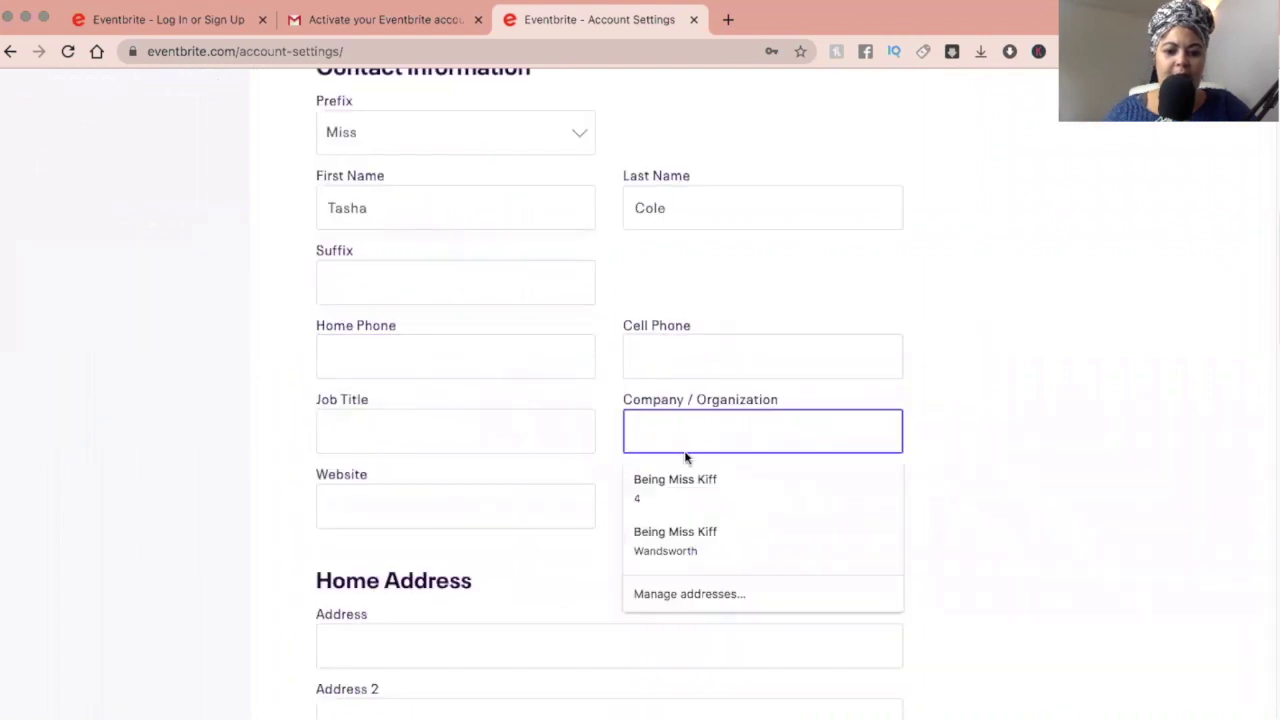
{"action": "type", "text": "Being Mis"}
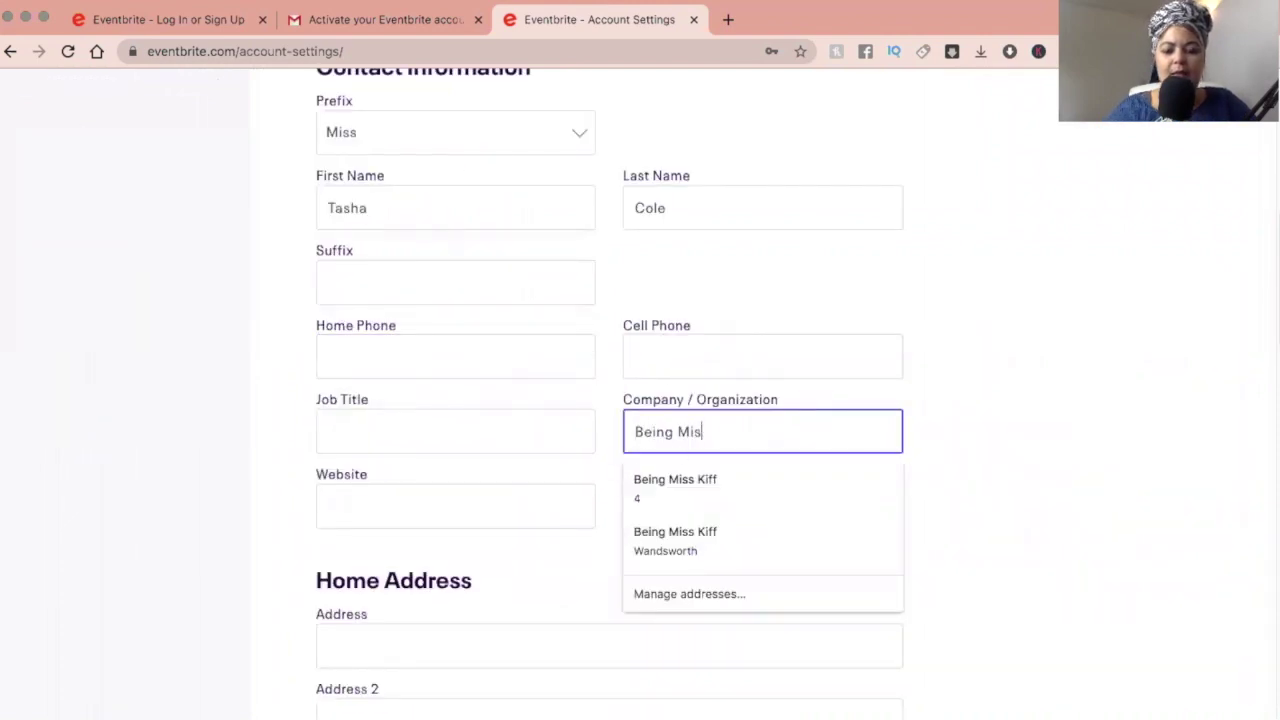
{"action": "type", "text": "s Kiff"}
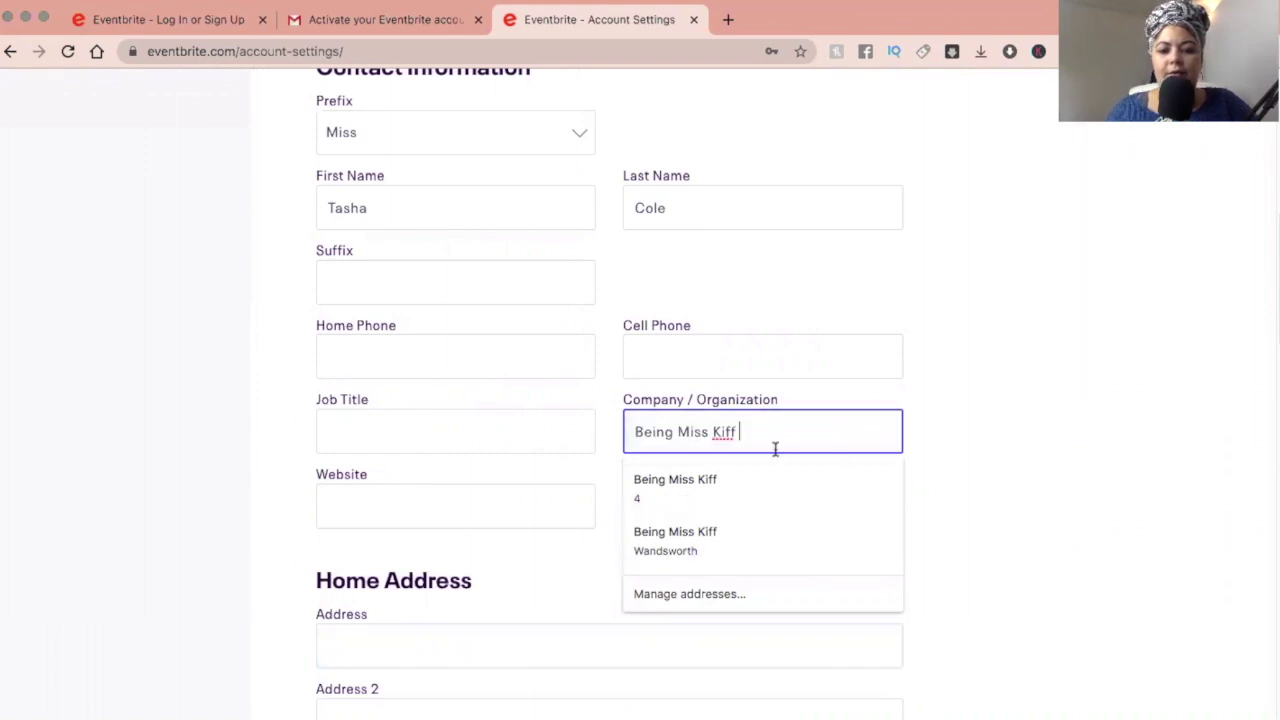
{"action": "left_click_drag", "start_coordinate": [765, 440], "coordinate": [677, 436]}
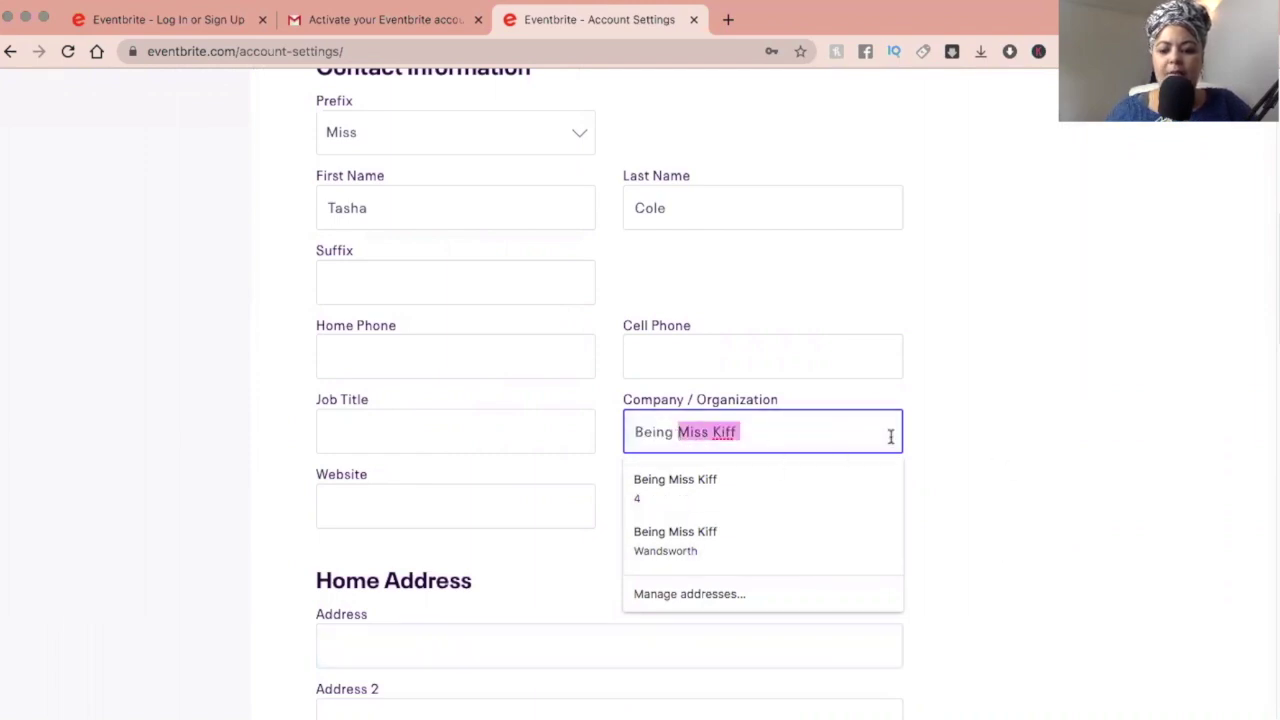
{"action": "key", "text": "BackSpace"}
{"action": "left_click", "coordinate": [964, 432]}
{"action": "scroll", "coordinate": [551, 503], "scroll_direction": "down", "scroll_amount": 2}
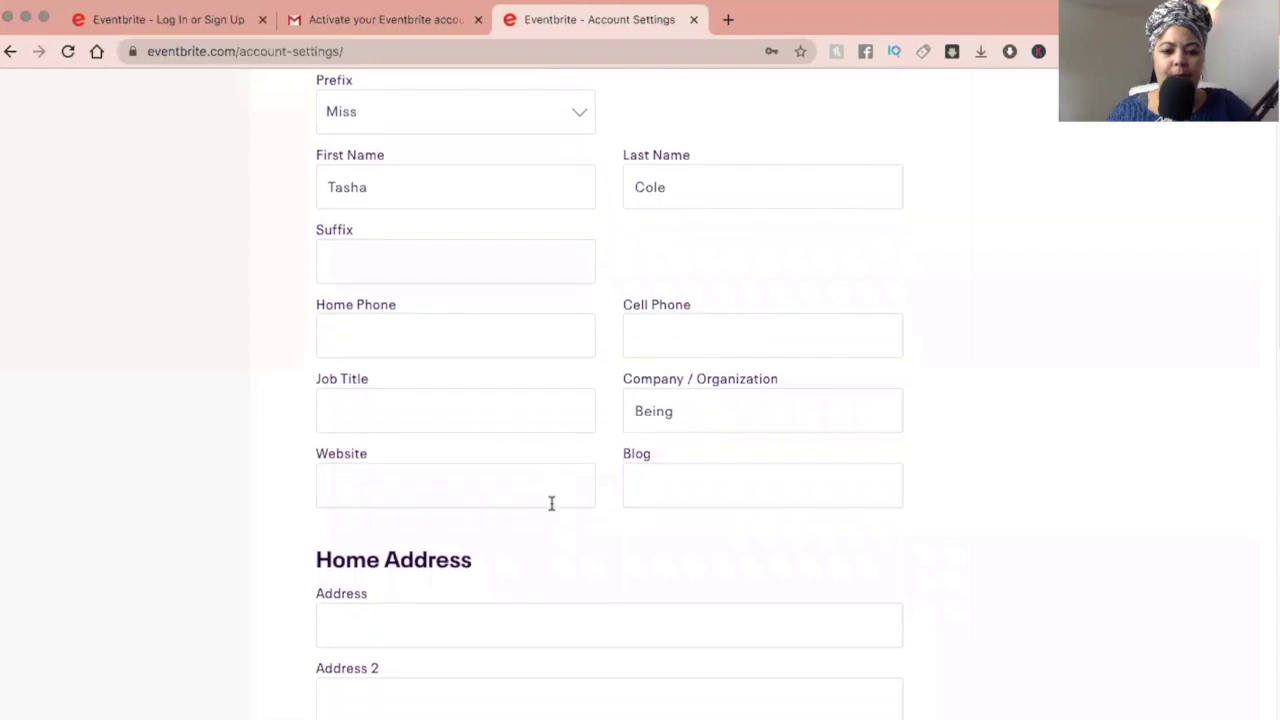
{"action": "left_click", "coordinate": [733, 461]}
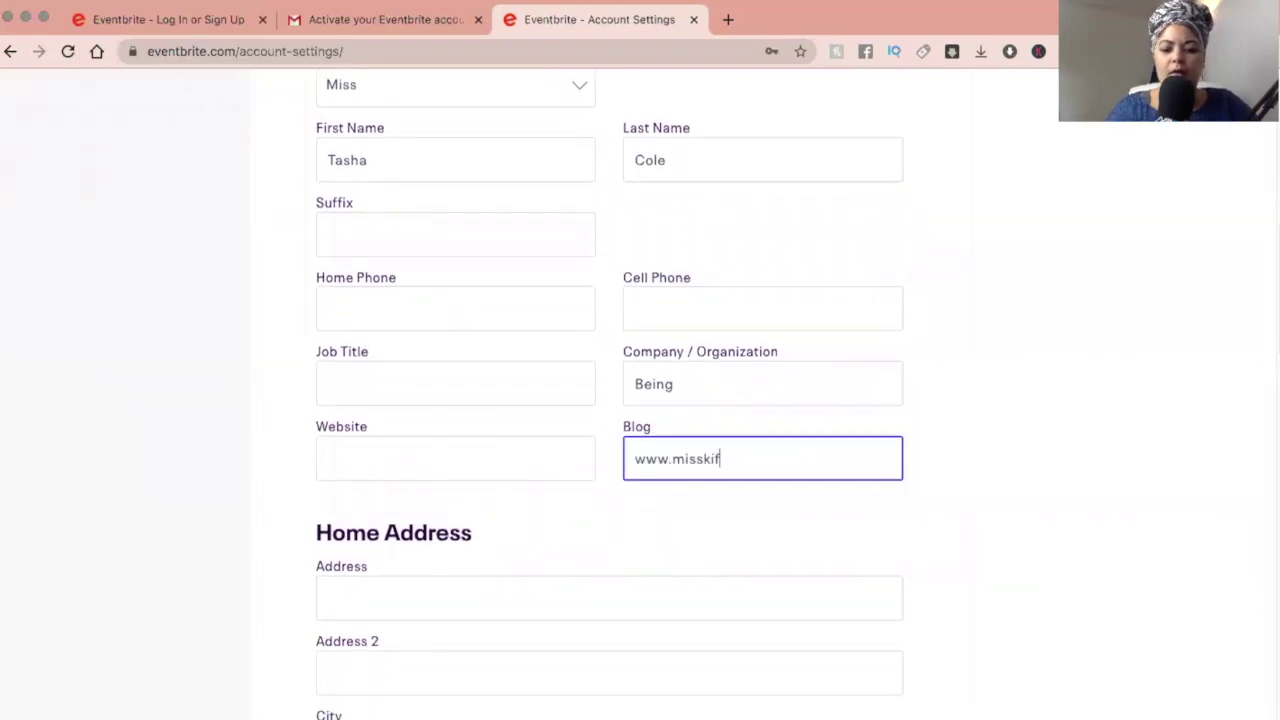
{"action": "type", "text": "www.misskiff.blog"}
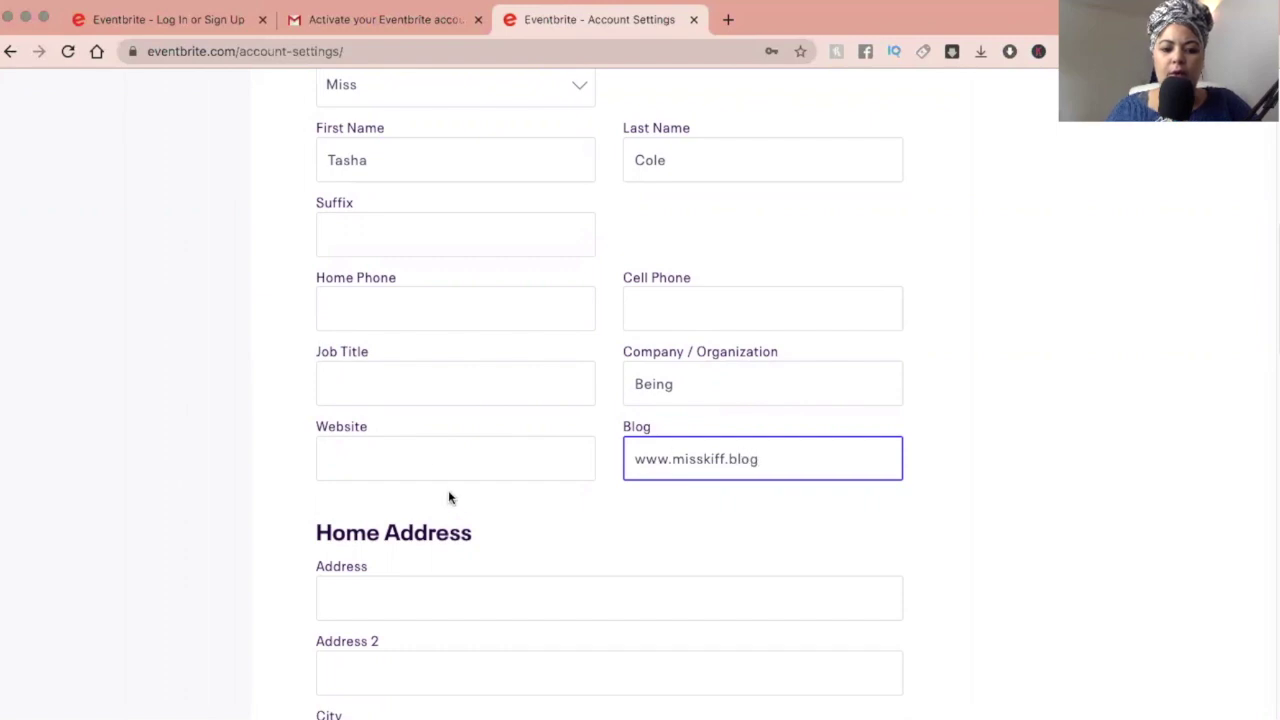
{"action": "left_click", "coordinate": [437, 466]}
{"action": "type", "text": "www.misskiff.com"}
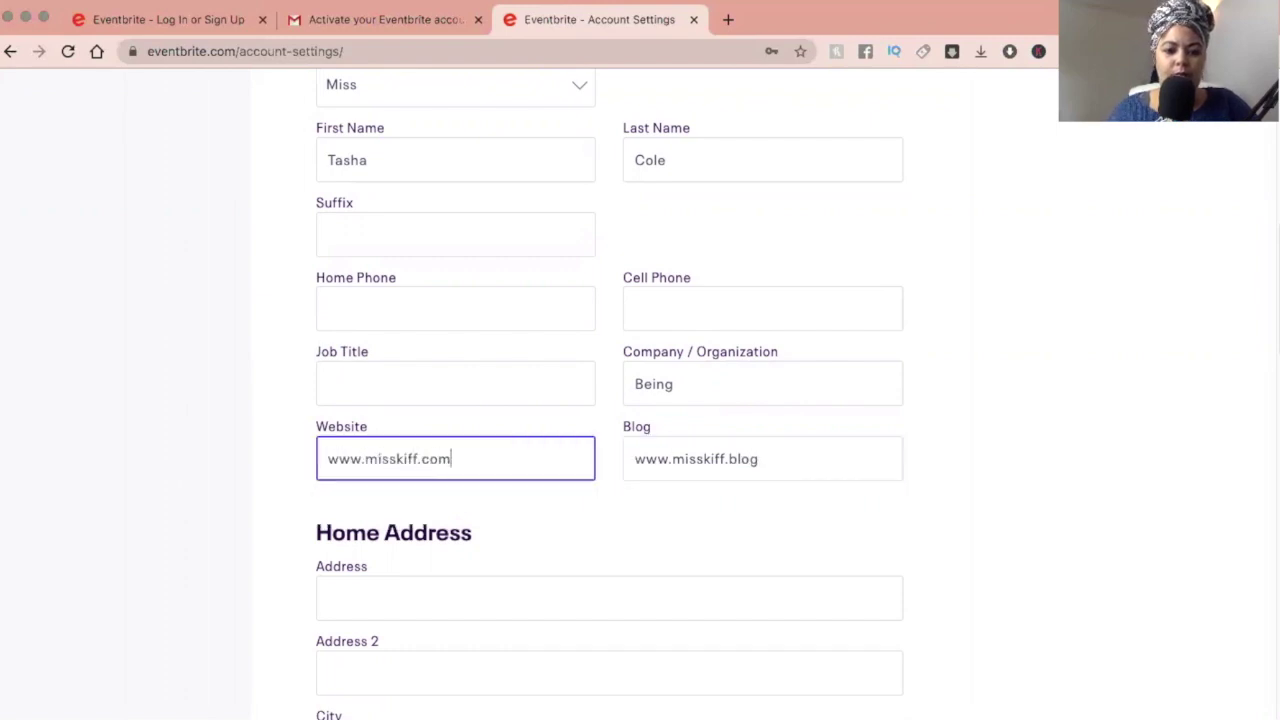
{"action": "left_click", "coordinate": [493, 513]}
{"action": "scroll", "coordinate": [528, 528], "scroll_direction": "down", "scroll_amount": 5}
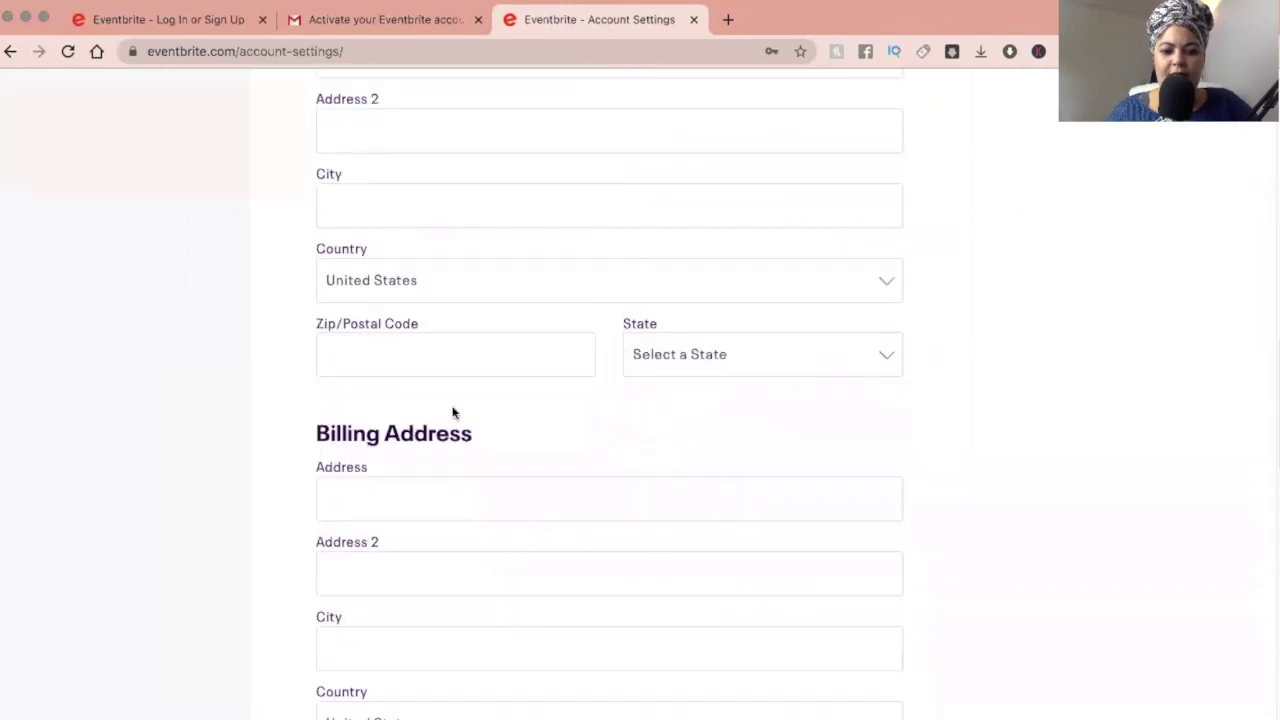
{"action": "scroll", "coordinate": [457, 500], "scroll_direction": "down", "scroll_amount": 8}
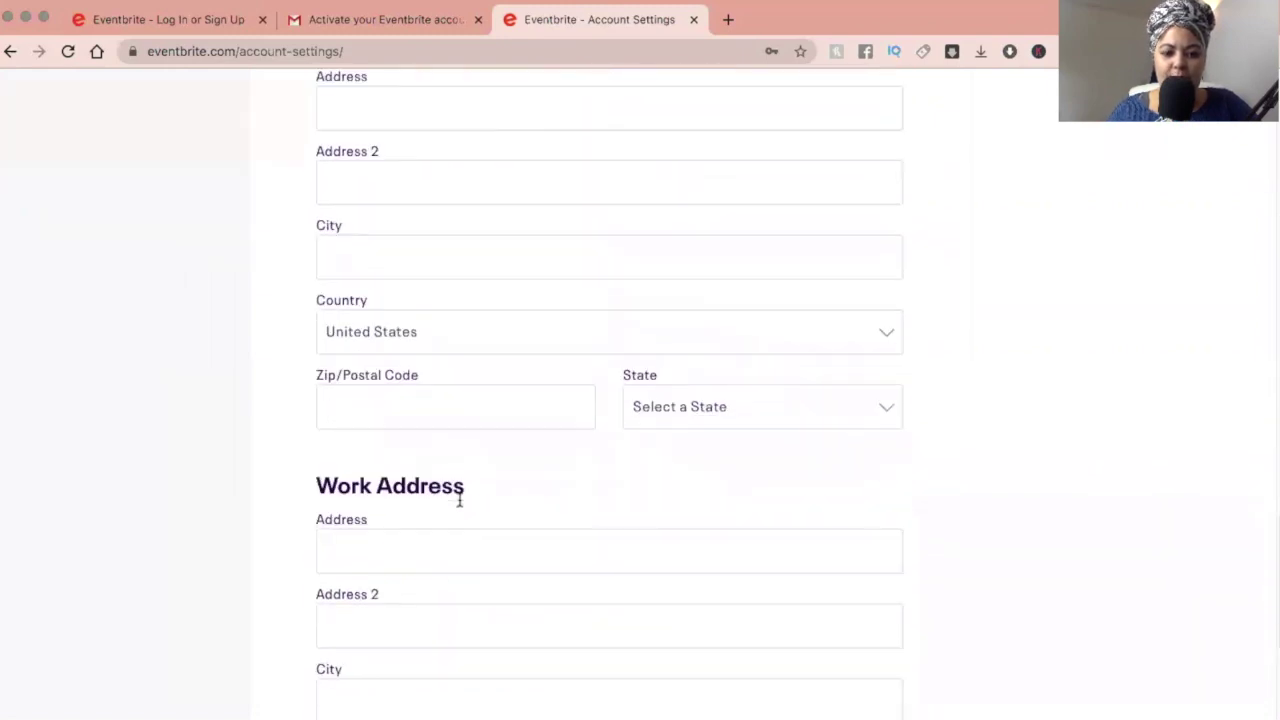
{"action": "scroll", "coordinate": [459, 500], "scroll_direction": "down", "scroll_amount": 3}
{"action": "left_click", "coordinate": [400, 580]}
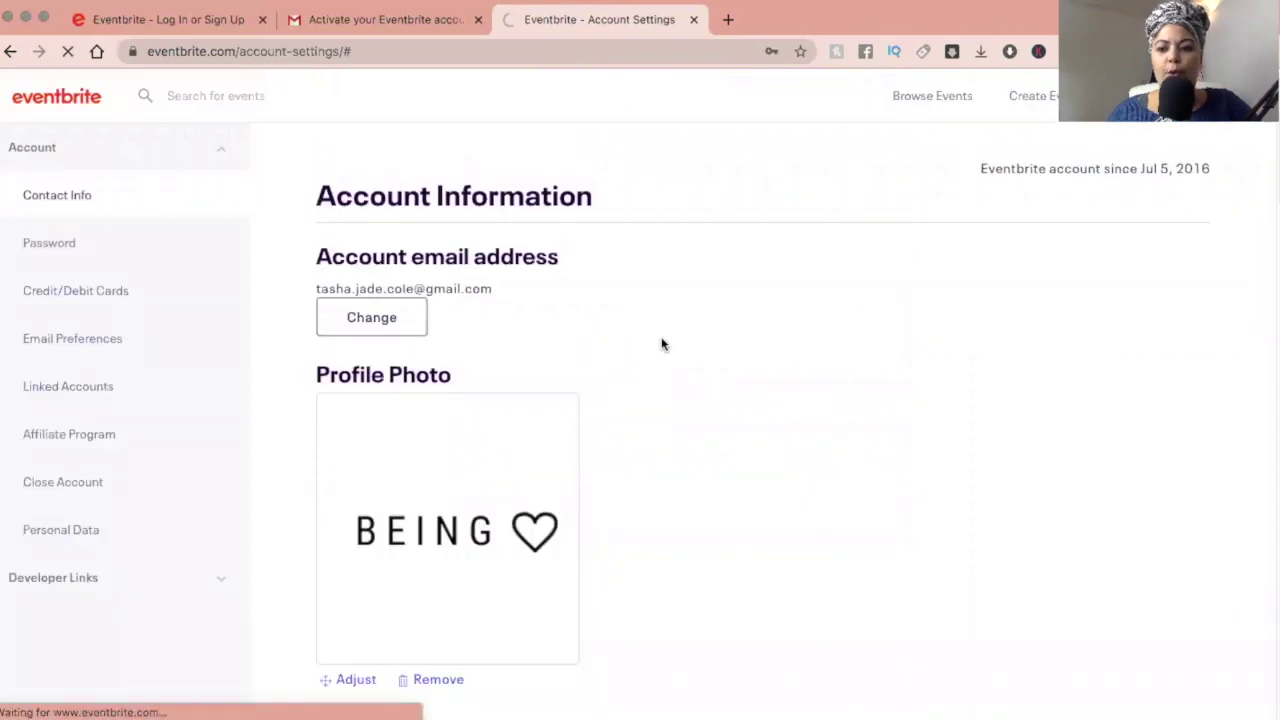
Review the Password and Credit/Debit Cards settings, then go to Linked Accounts
{"action": "scroll", "coordinate": [655, 340], "scroll_direction": "down", "scroll_amount": 10}
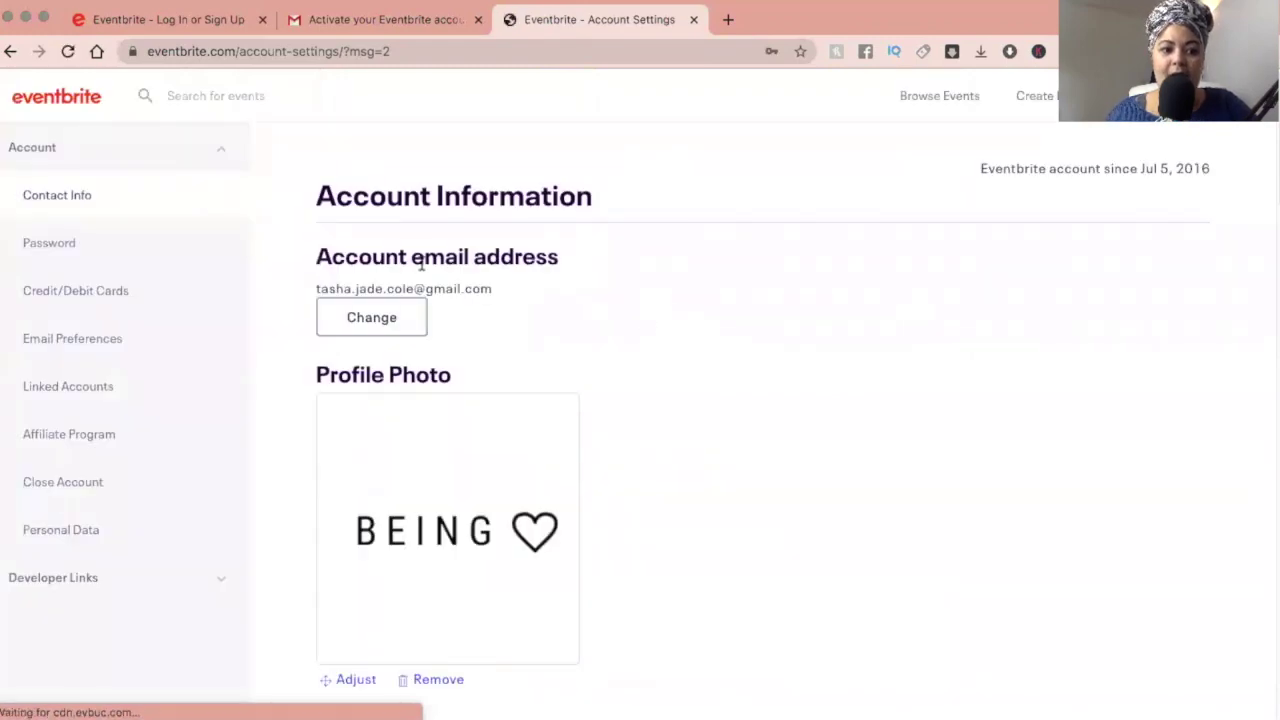
{"action": "left_click", "coordinate": [62, 251]}
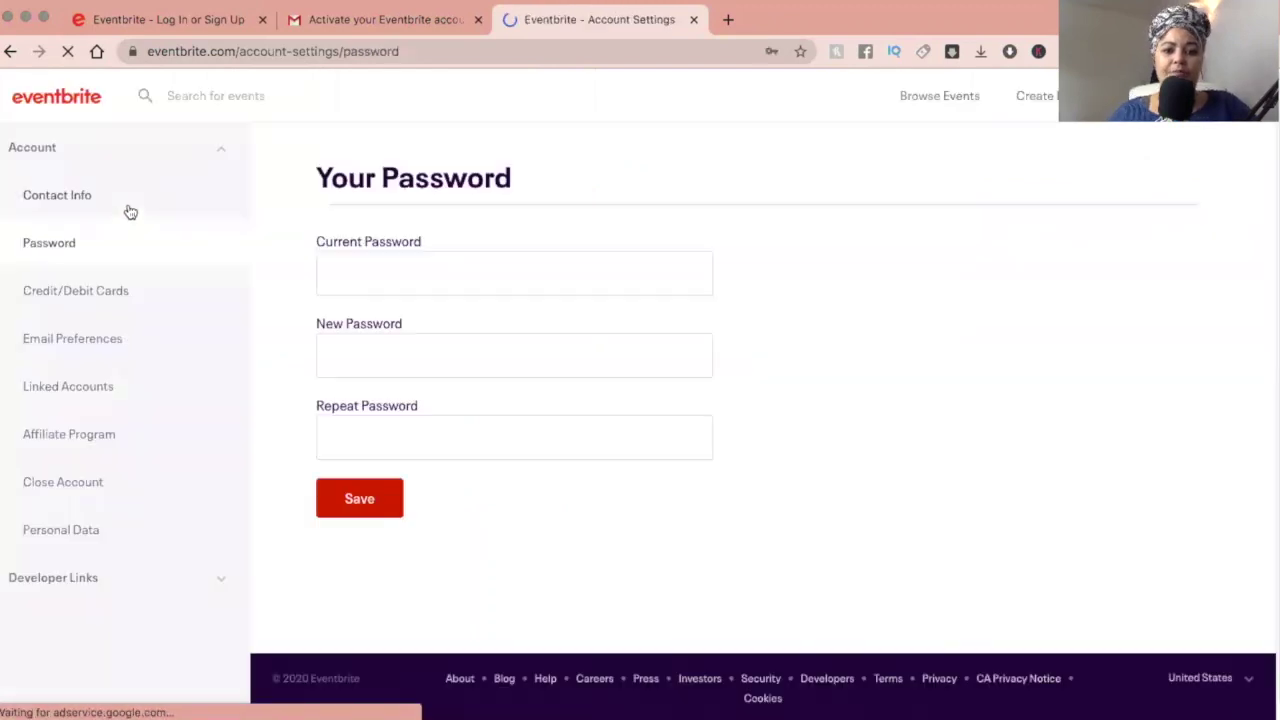
{"action": "left_click", "coordinate": [95, 301]}
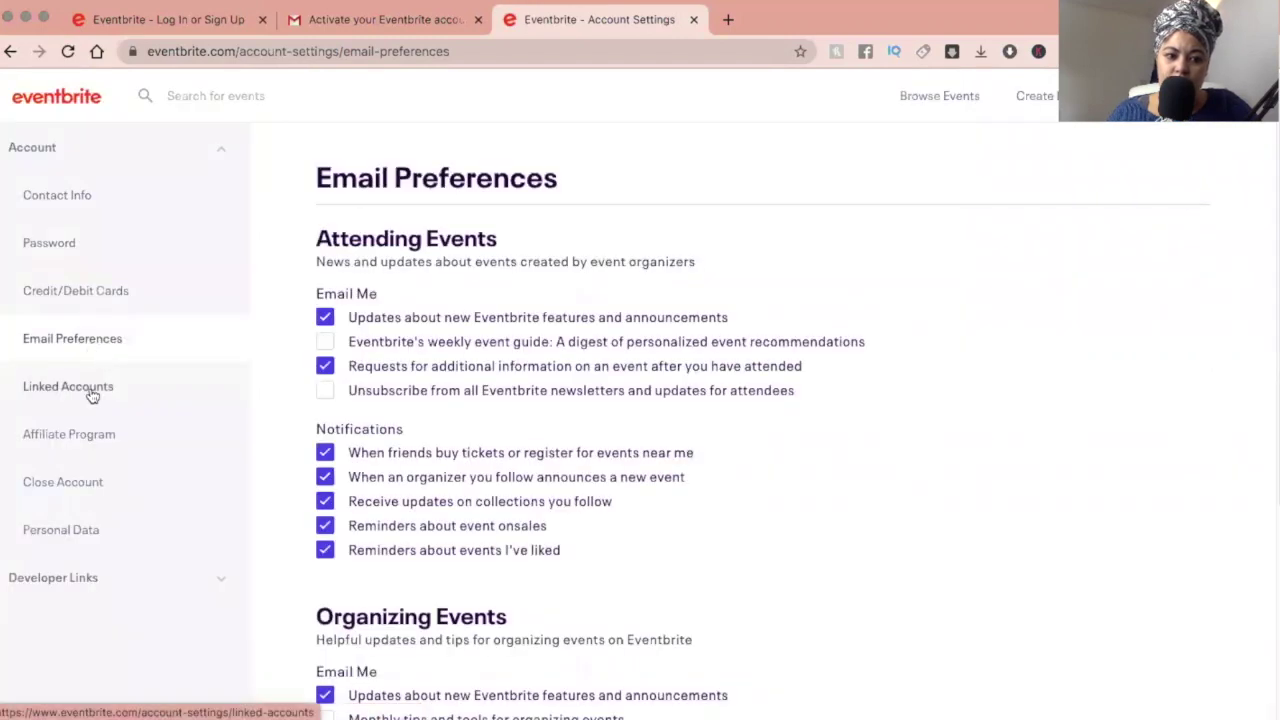
{"action": "left_click", "coordinate": [91, 392]}
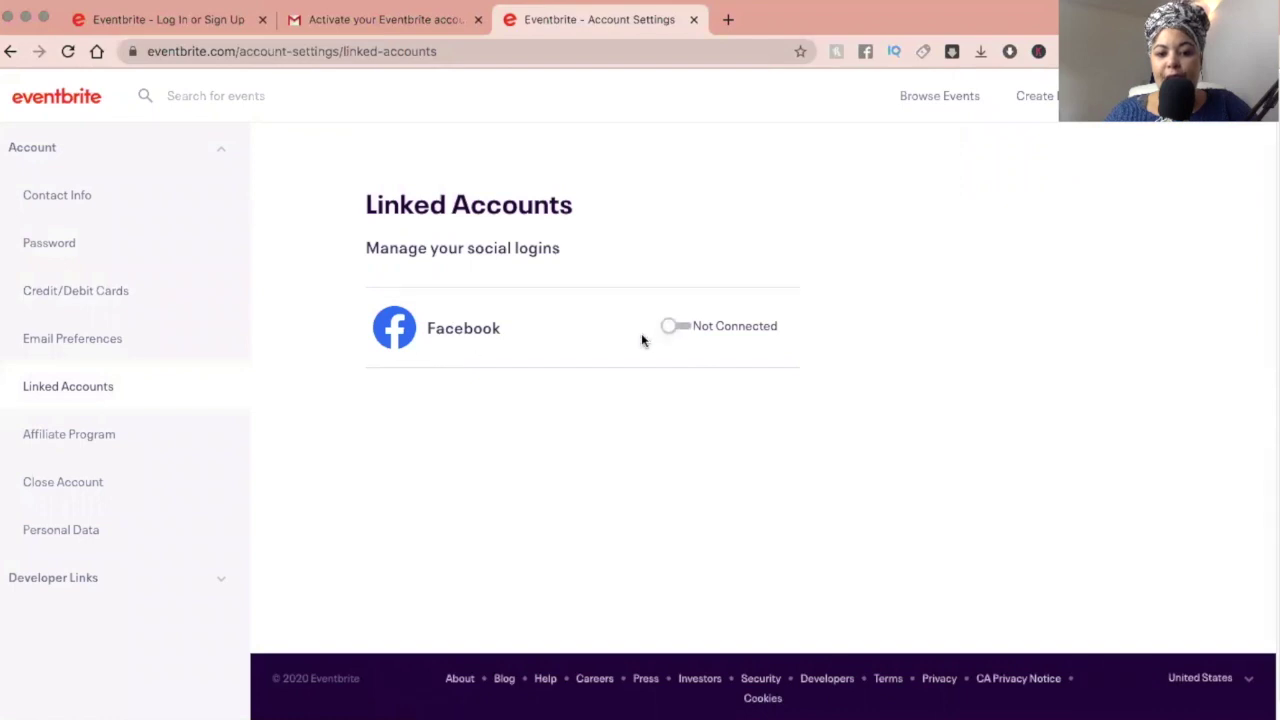
Connect the Facebook account under Linked Accounts, then go to the Affiliate Program page
{"action": "left_click", "coordinate": [674, 328]}
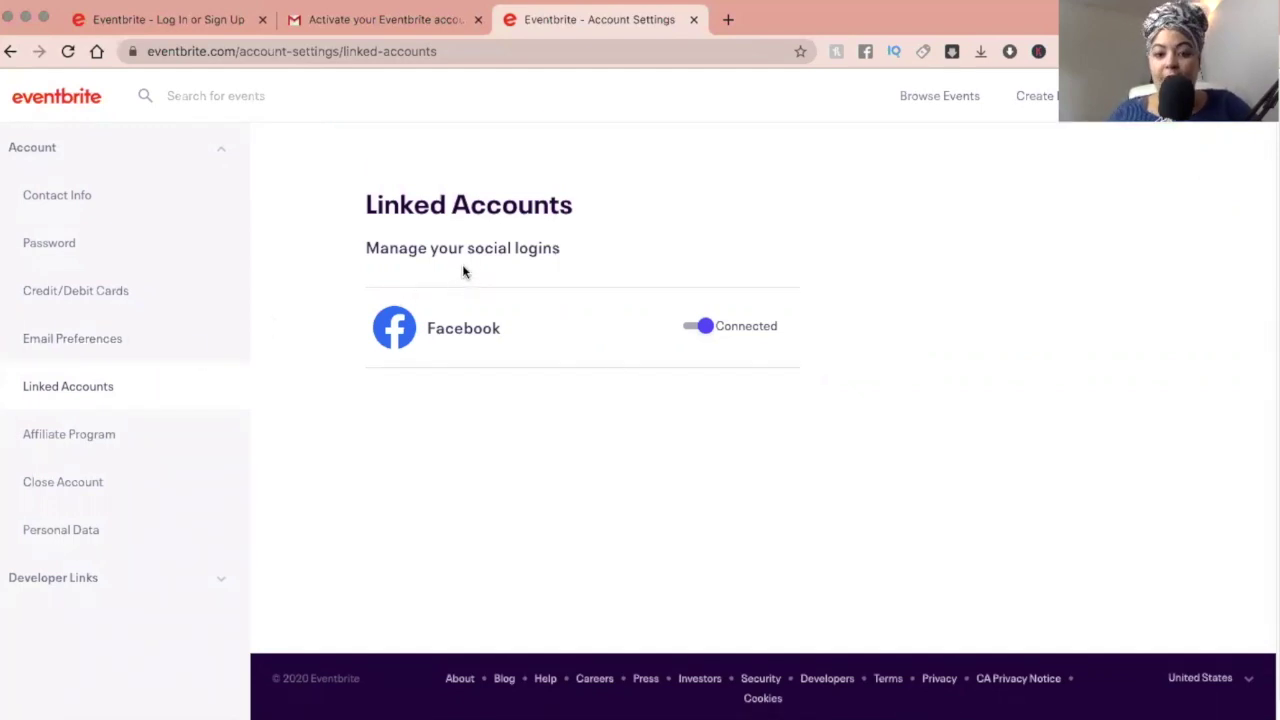
{"action": "left_click", "coordinate": [104, 440]}
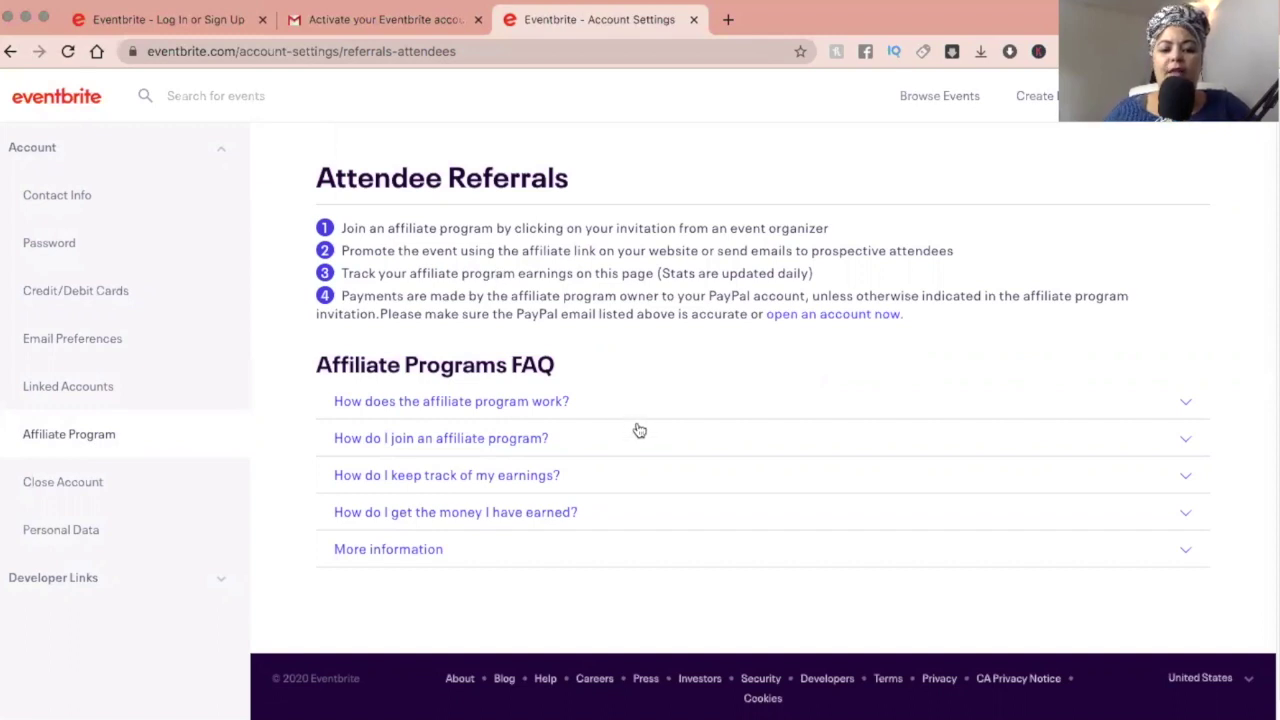
Expand Developer Links in the account settings sidebar to reveal API Keys and Webhooks
{"action": "scroll", "coordinate": [639, 430], "scroll_direction": "down", "scroll_amount": 1}
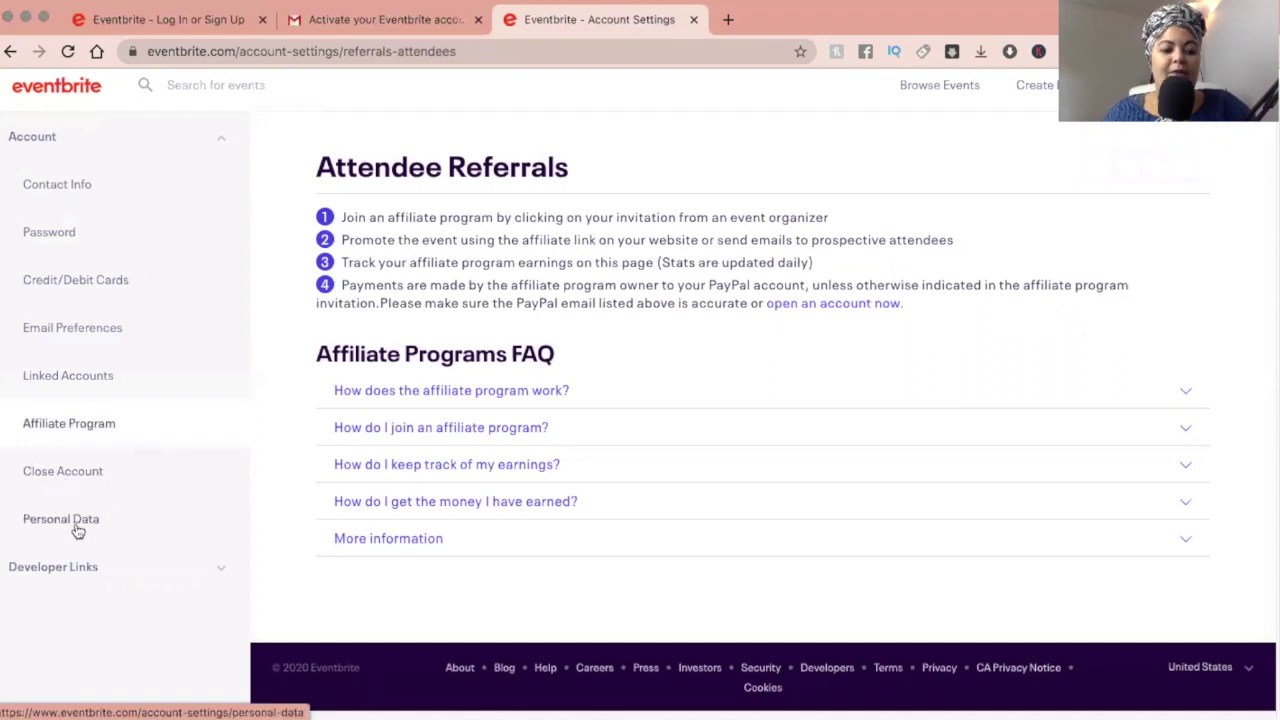
{"action": "left_click", "coordinate": [87, 567]}
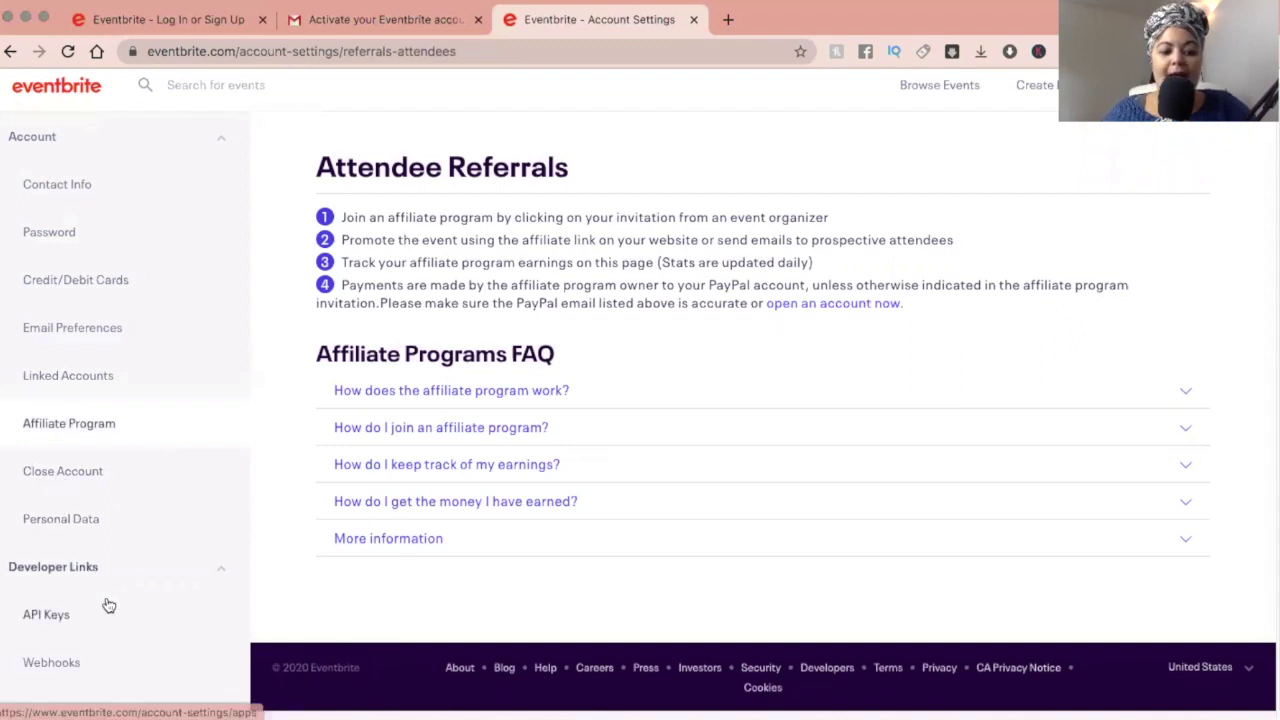
{"action": "scroll", "coordinate": [106, 603], "scroll_direction": "down", "scroll_amount": 1}
{"action": "scroll", "coordinate": [97, 568], "scroll_direction": "up", "scroll_amount": 1}
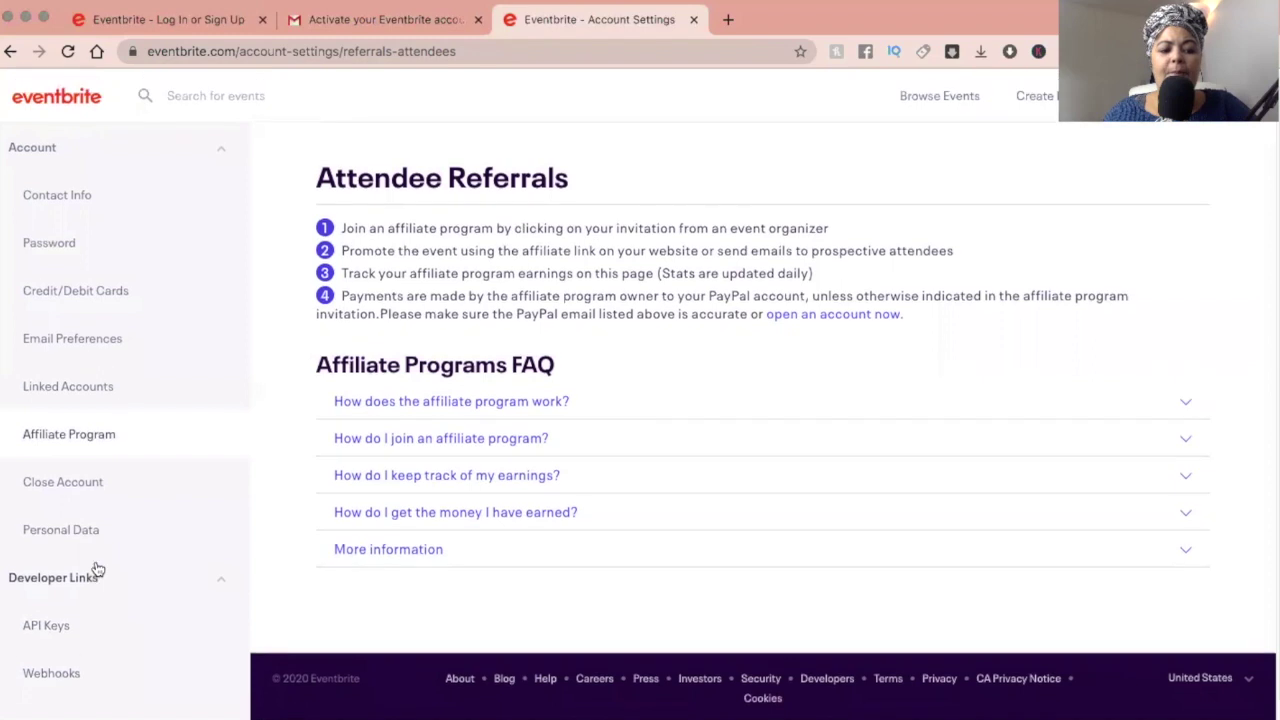